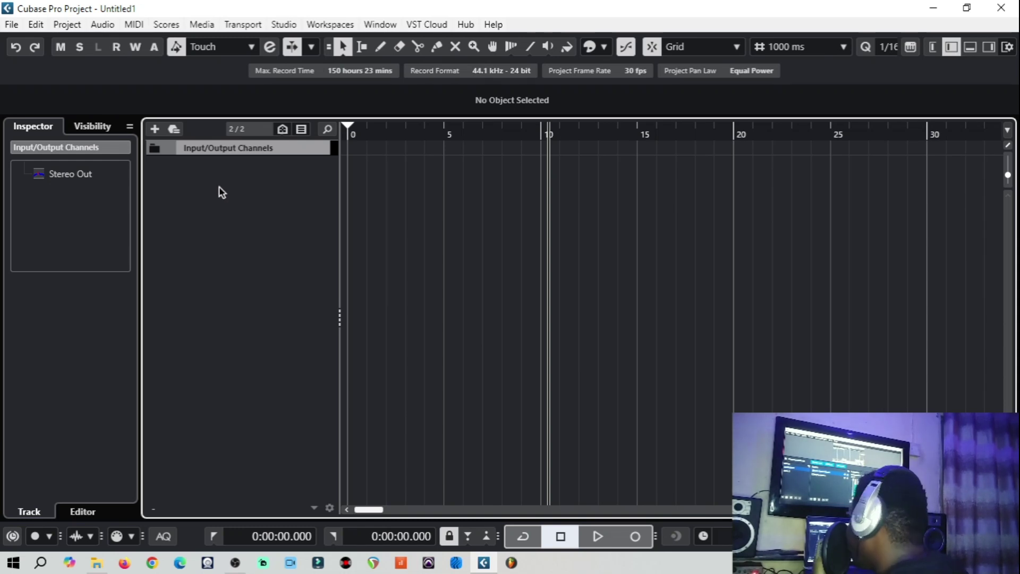
# - Start adding a new audio track and set its audio input to In 1 (Mono)
pyautogui.rightClick(212, 200)
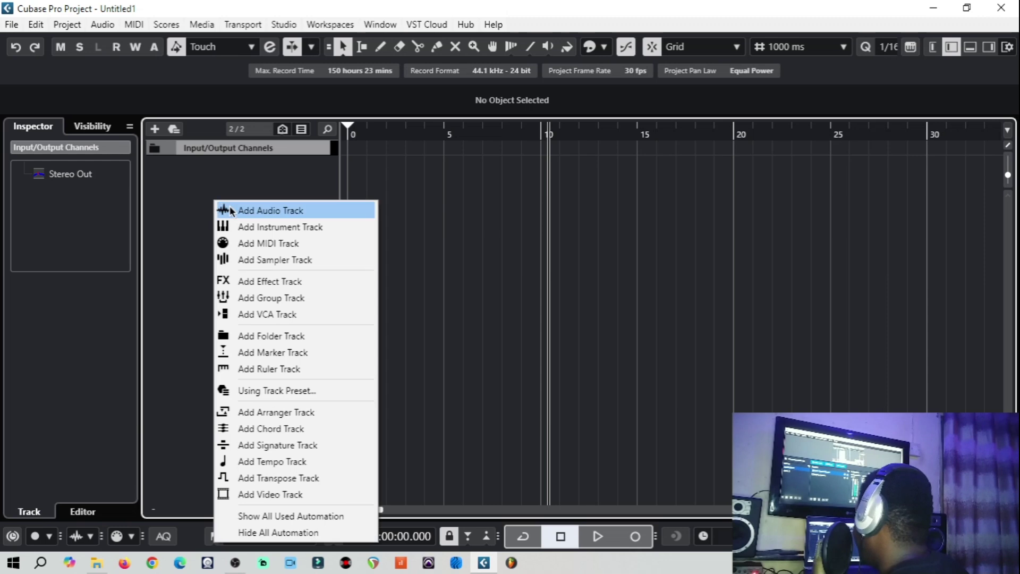
pyautogui.click(290, 212)
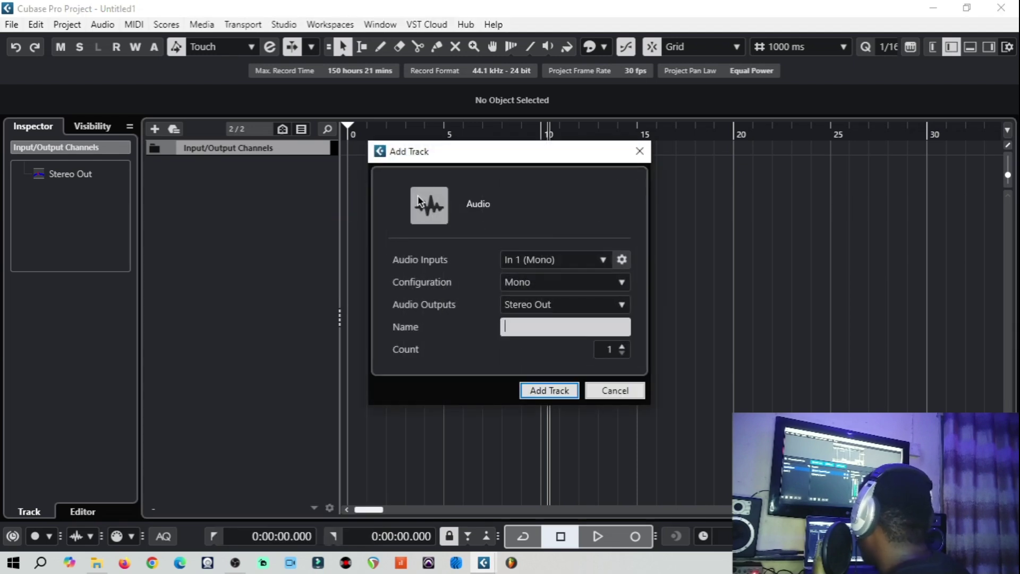
pyautogui.moveTo(420, 155); pyautogui.dragTo(157, 152)
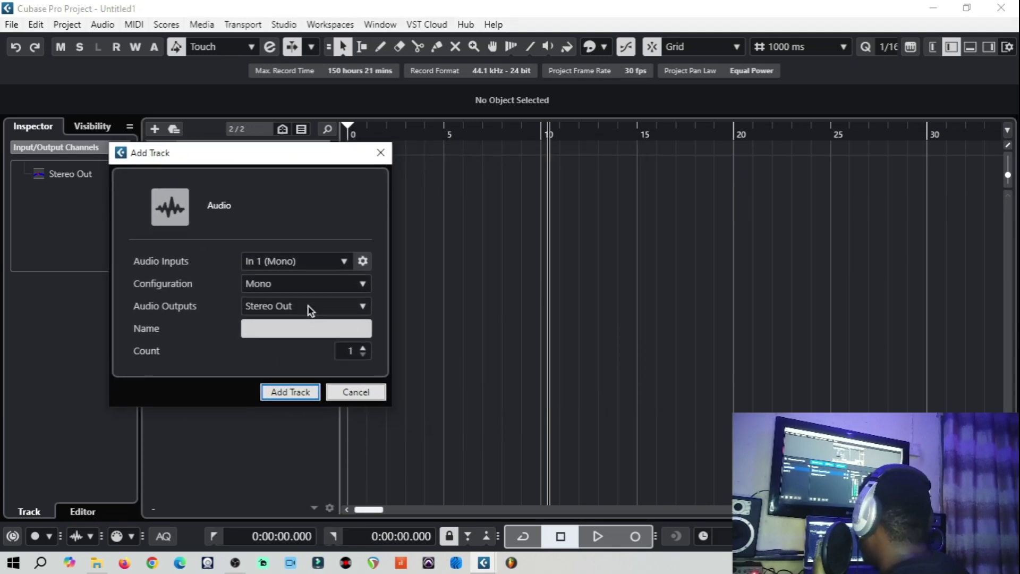
pyautogui.click(301, 264)
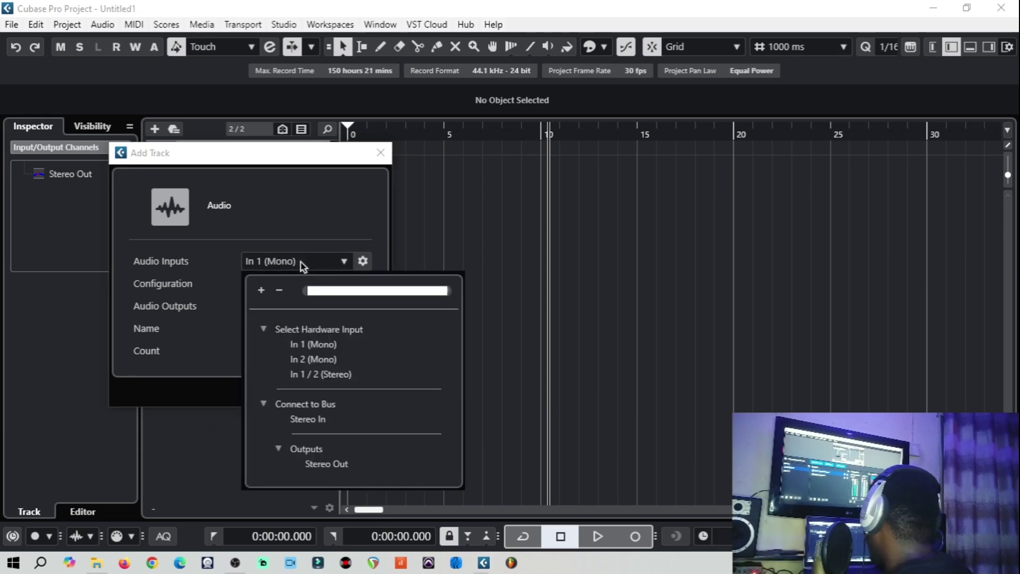
pyautogui.click(298, 344)
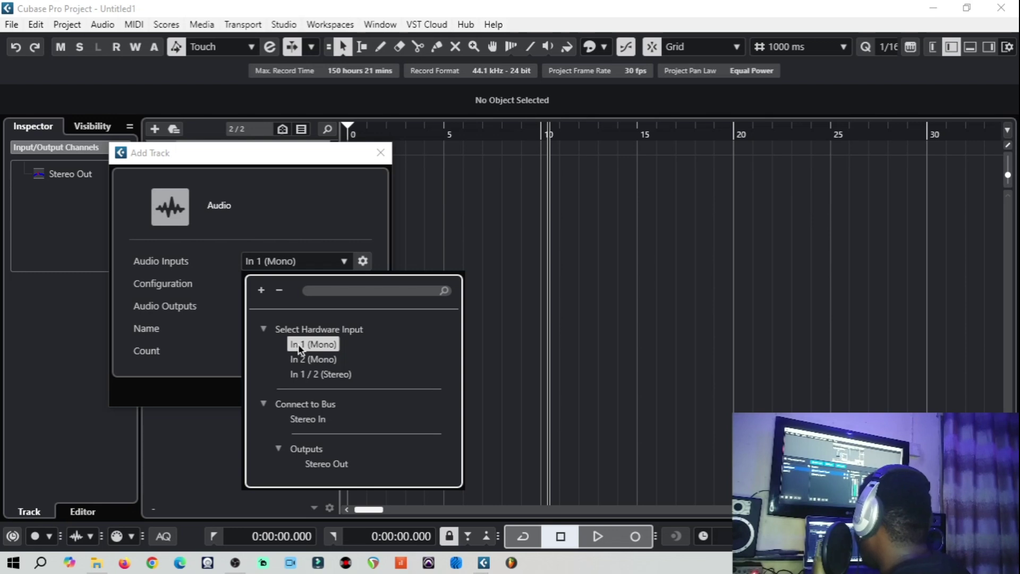
pyautogui.click(299, 346)
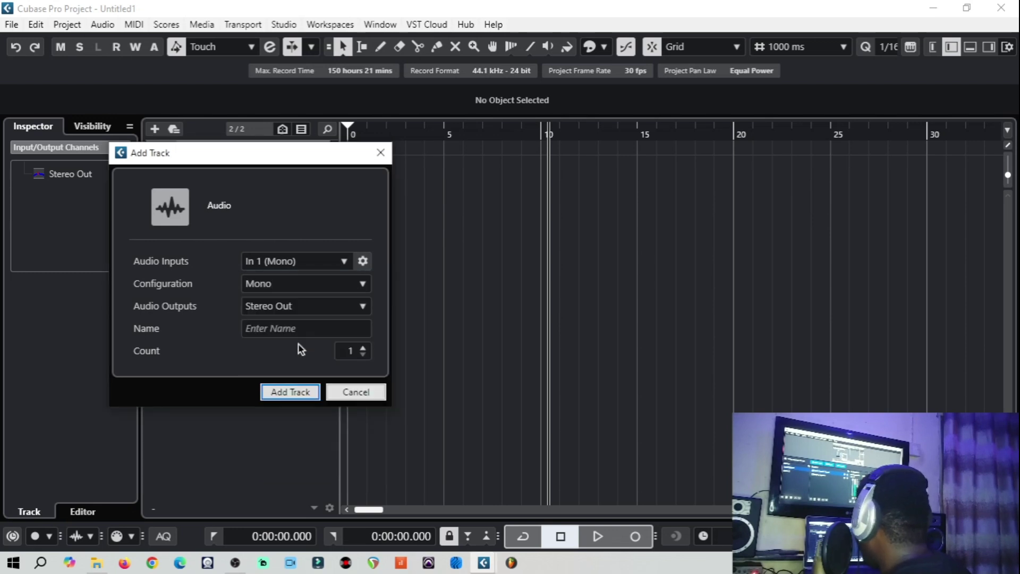
pyautogui.click(293, 263)
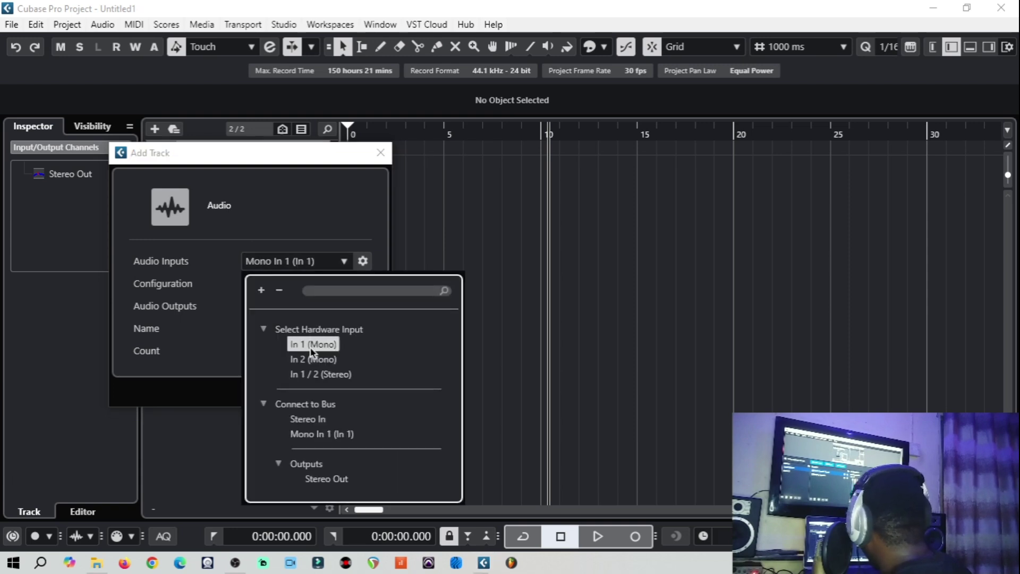
pyautogui.click(312, 353)
# - Set the configuration to Mono, leave the output on Stereo Out, and add the audio track
pyautogui.click(287, 285)
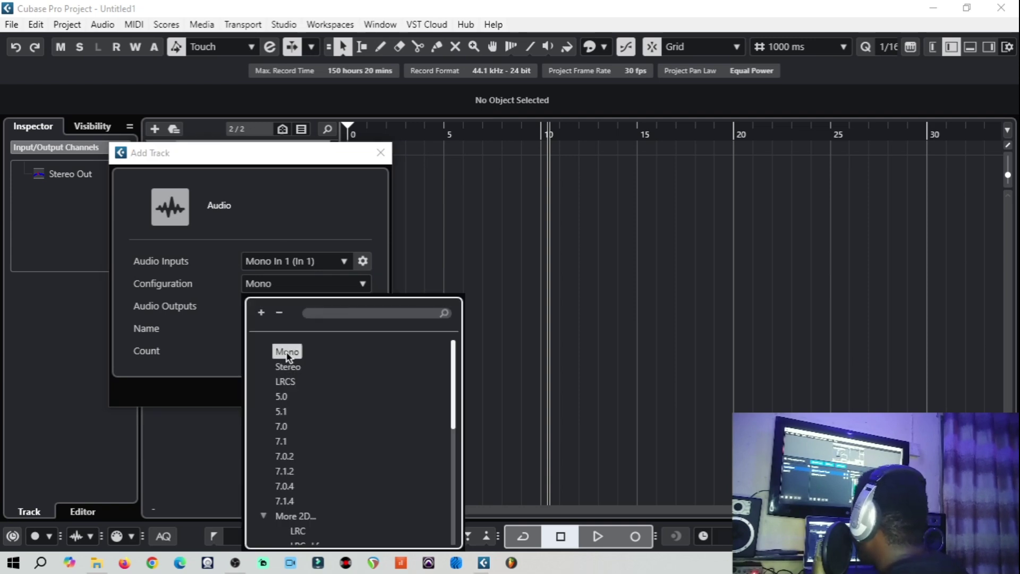
pyautogui.click(287, 354)
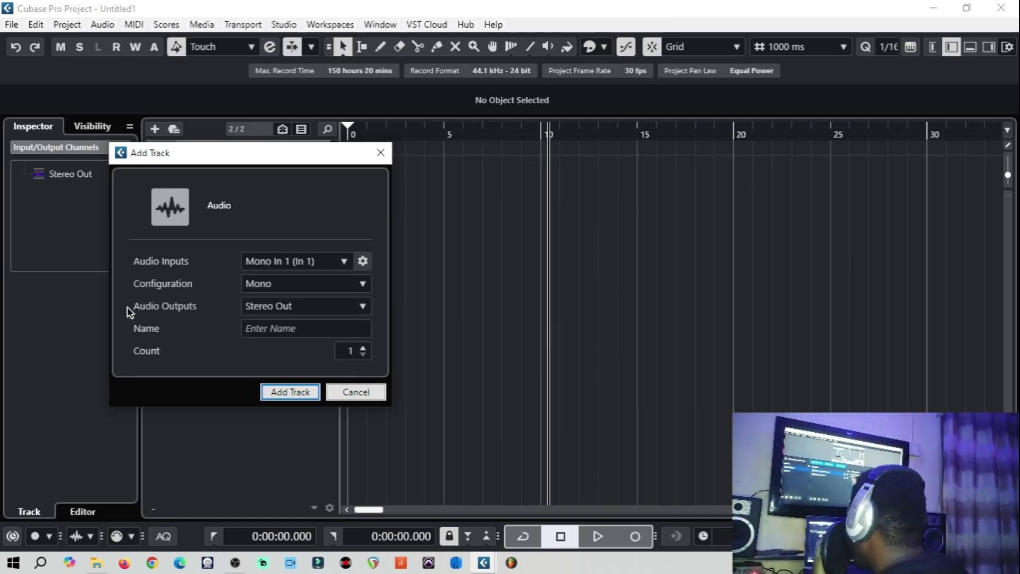
pyautogui.click(268, 309)
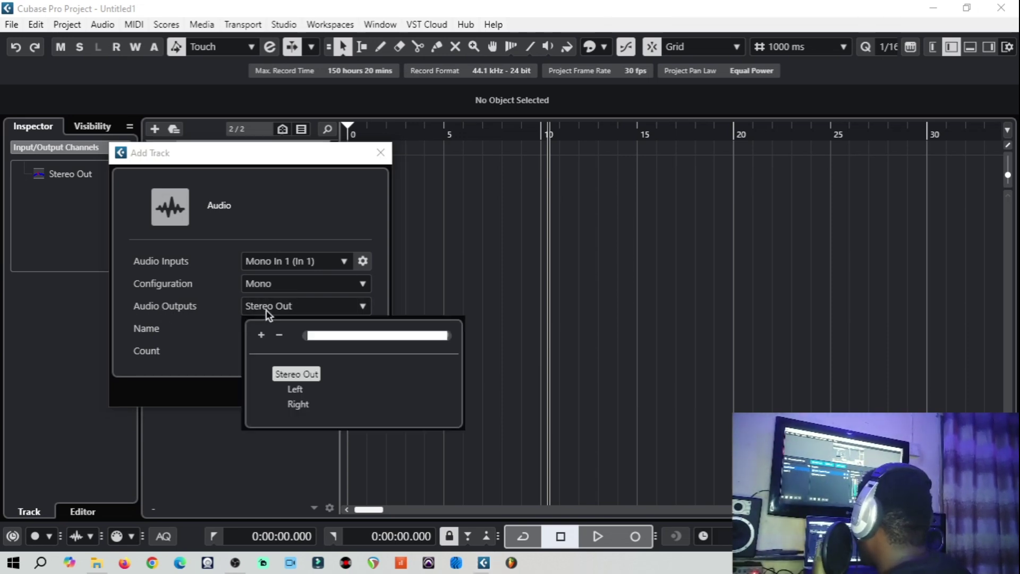
pyautogui.click(180, 320)
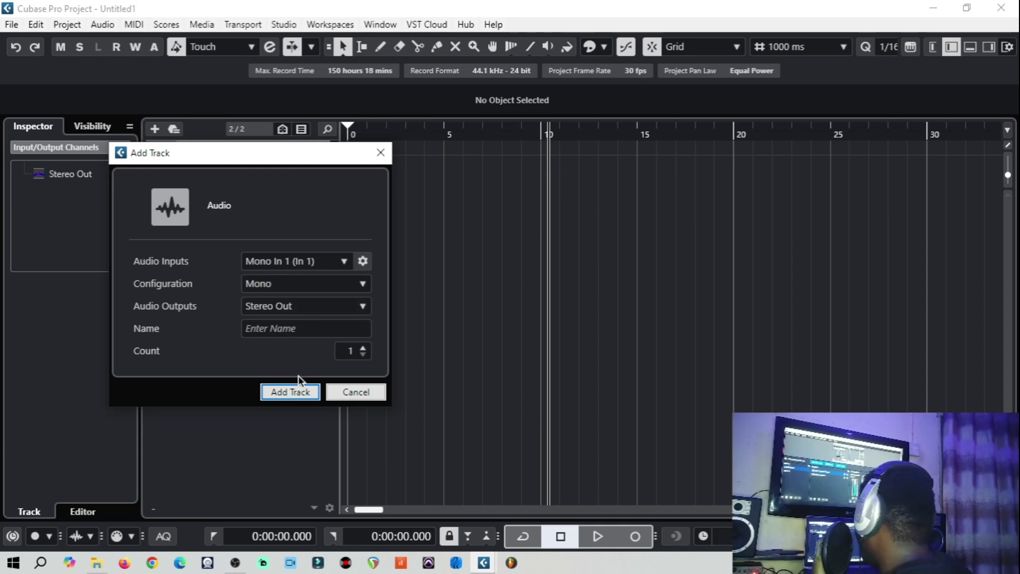
pyautogui.click(299, 392)
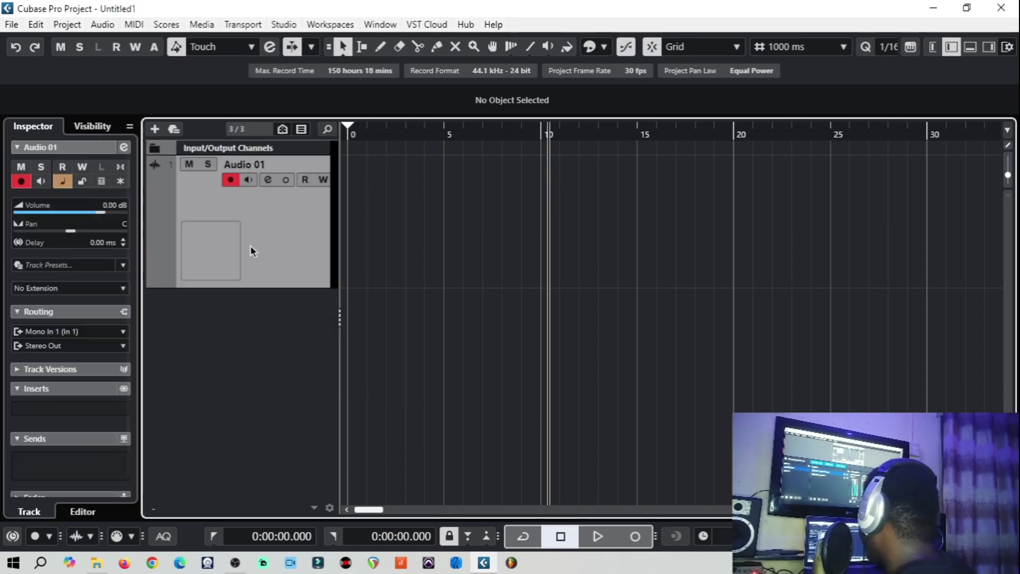
# - Duplicate the Audio 01 track
pyautogui.rightClick(265, 220)
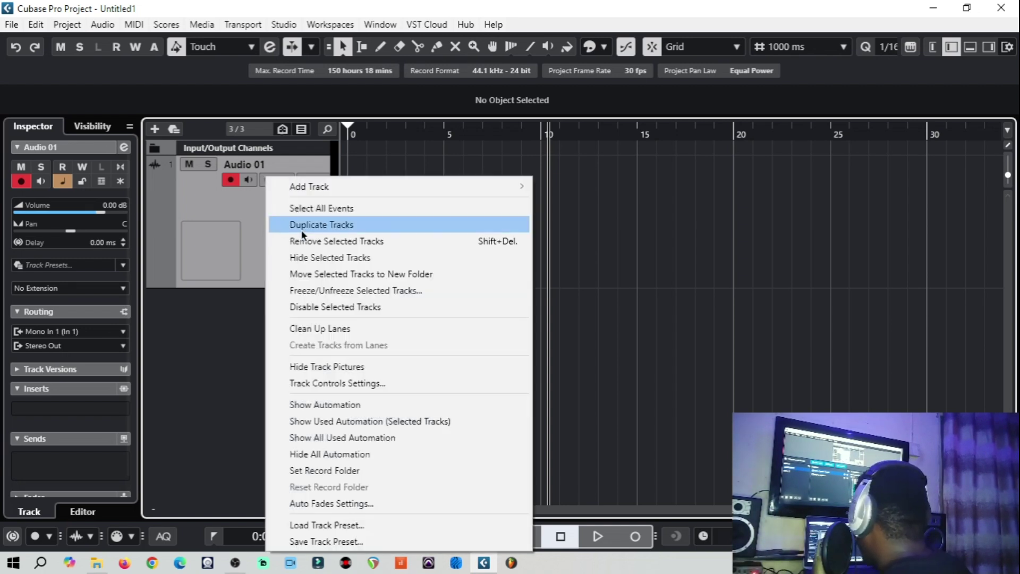
pyautogui.rightClick(214, 206)
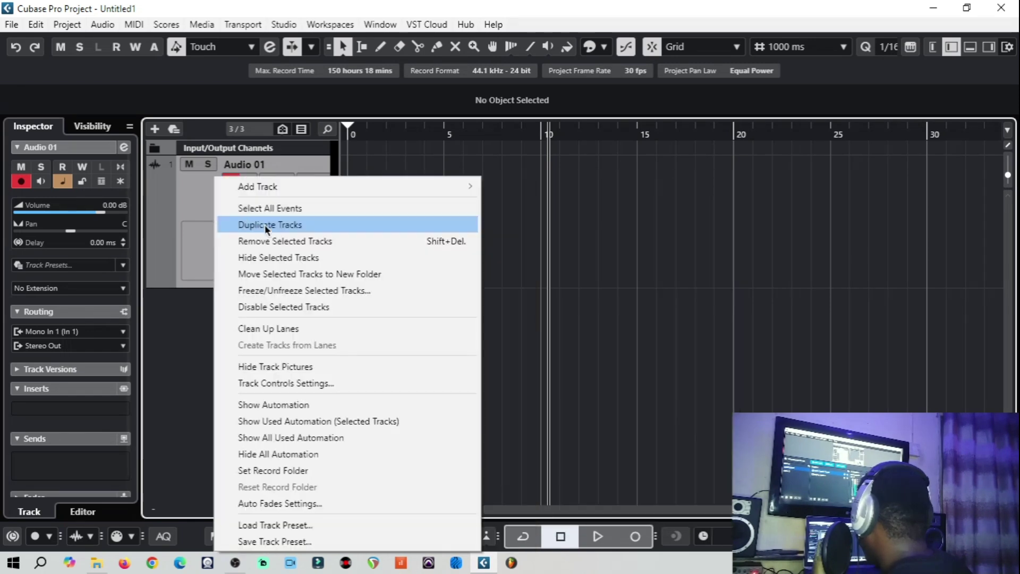
pyautogui.click(261, 225)
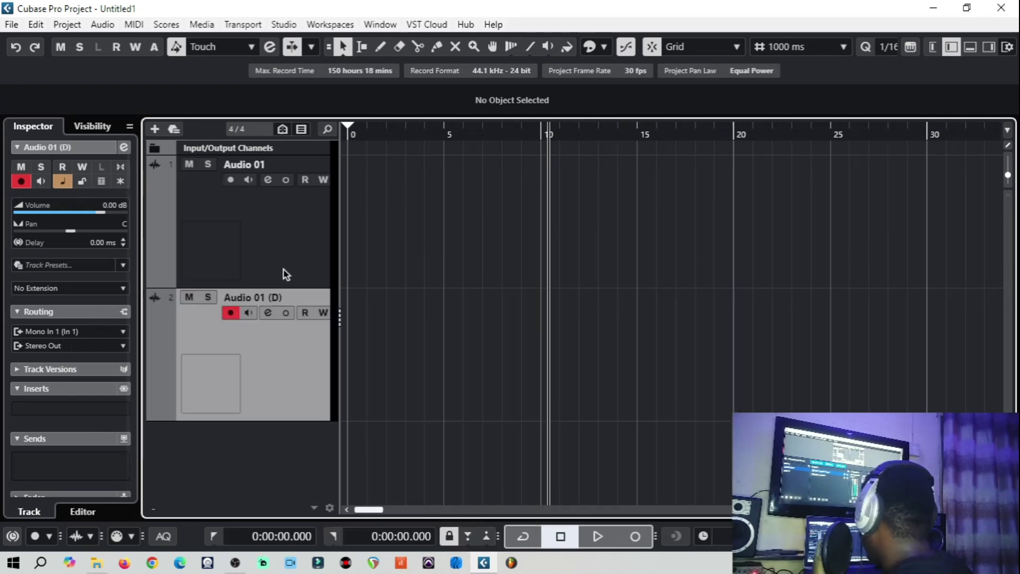
# - Select the Audio 01 track, return the cursor to the project start and record-enable the track
pyautogui.click(267, 221)
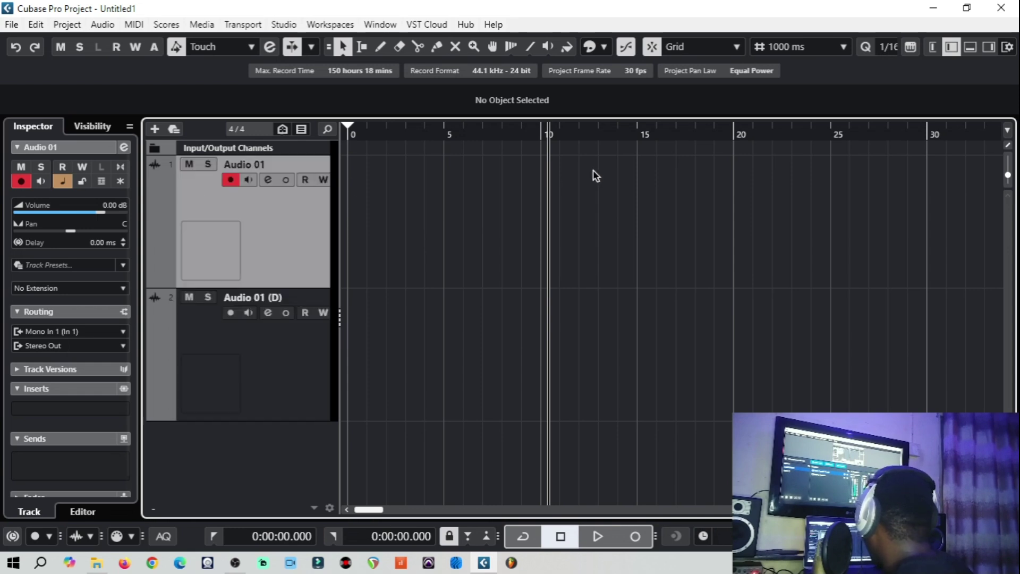
pyautogui.click(275, 350)
pyautogui.click(267, 285)
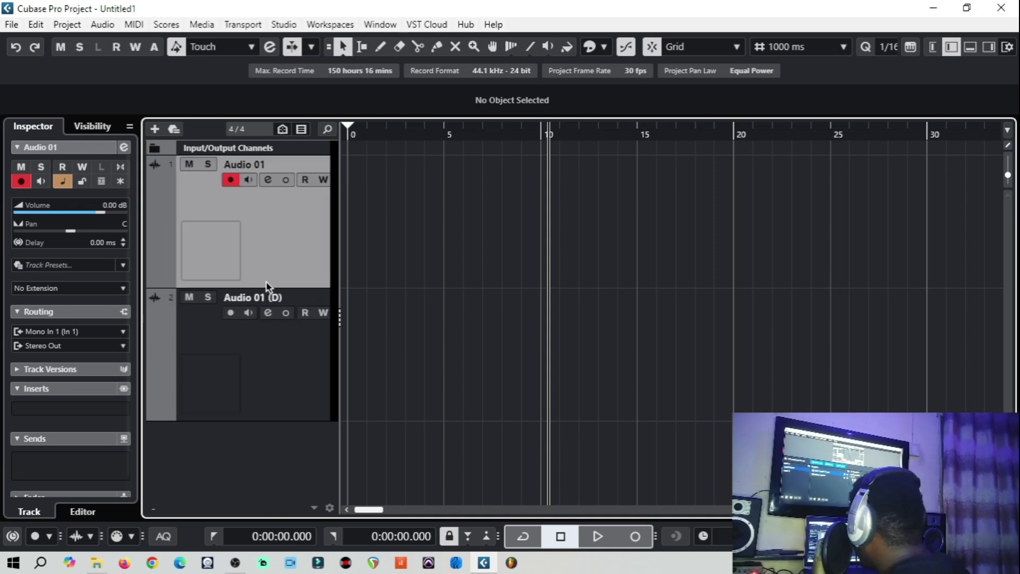
pyautogui.click(230, 180)
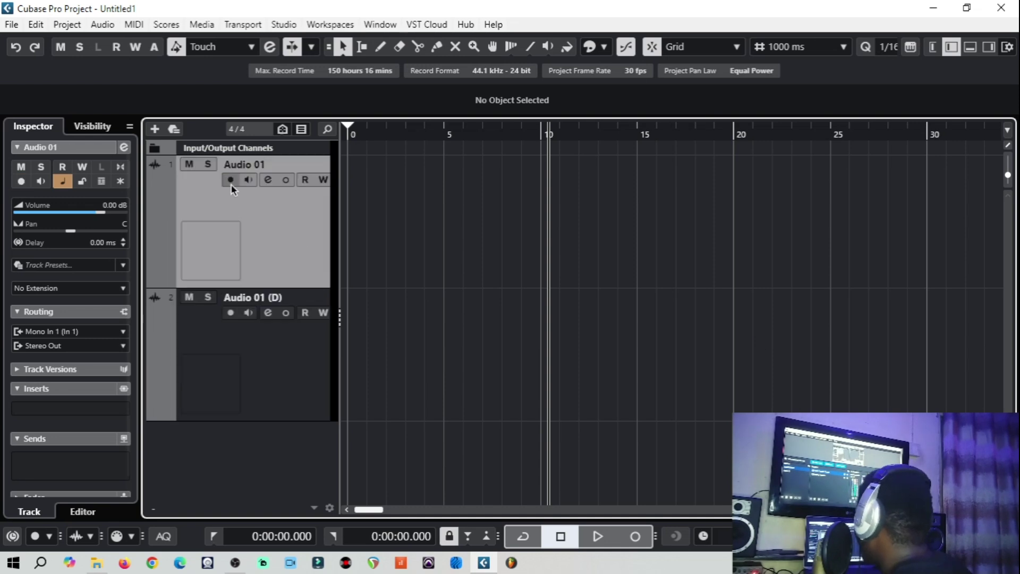
pyautogui.click(349, 127)
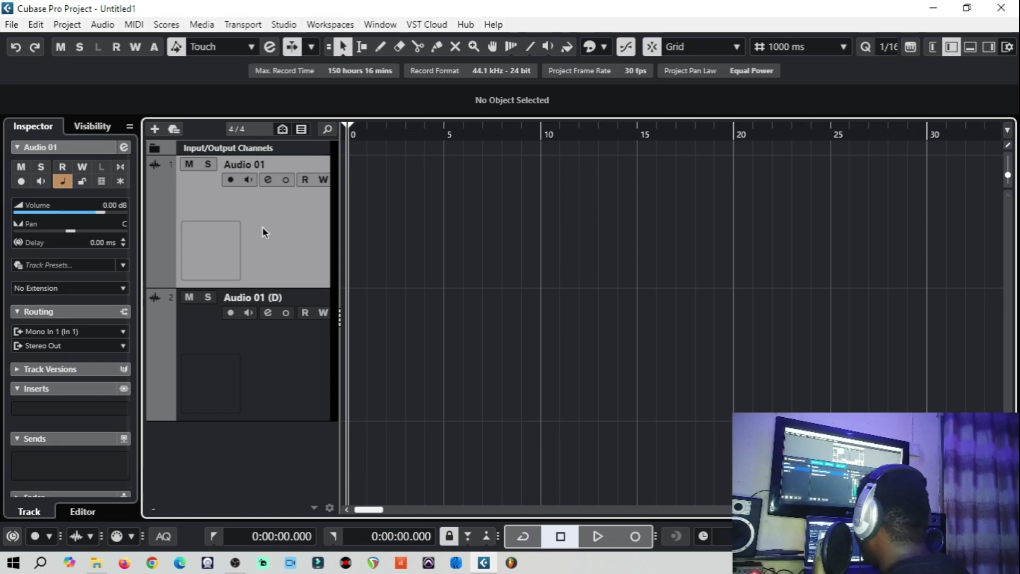
pyautogui.click(231, 180)
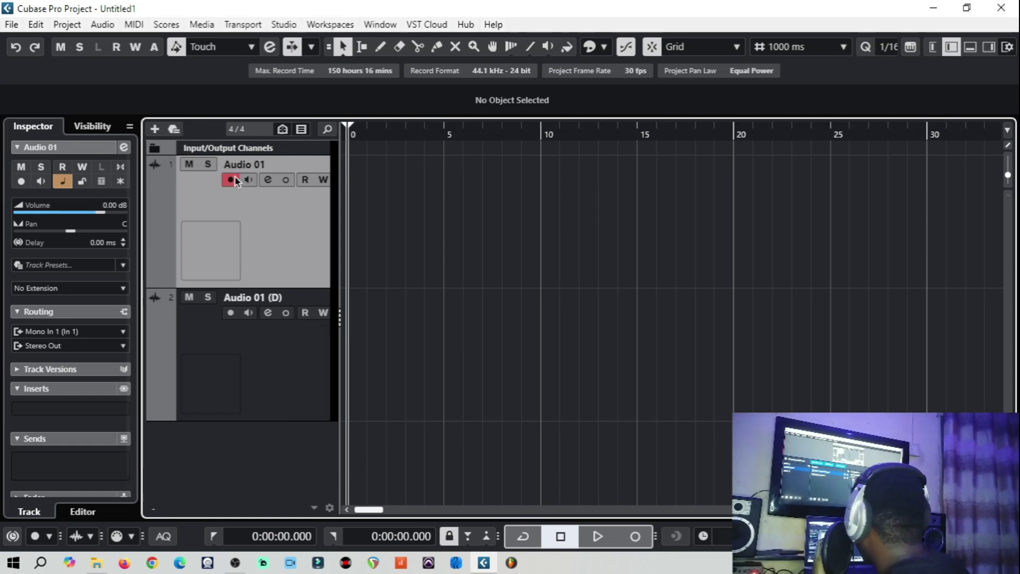
# - Record a take of about 12 seconds on Audio 01 and play it back from the start
pyautogui.click(637, 537)
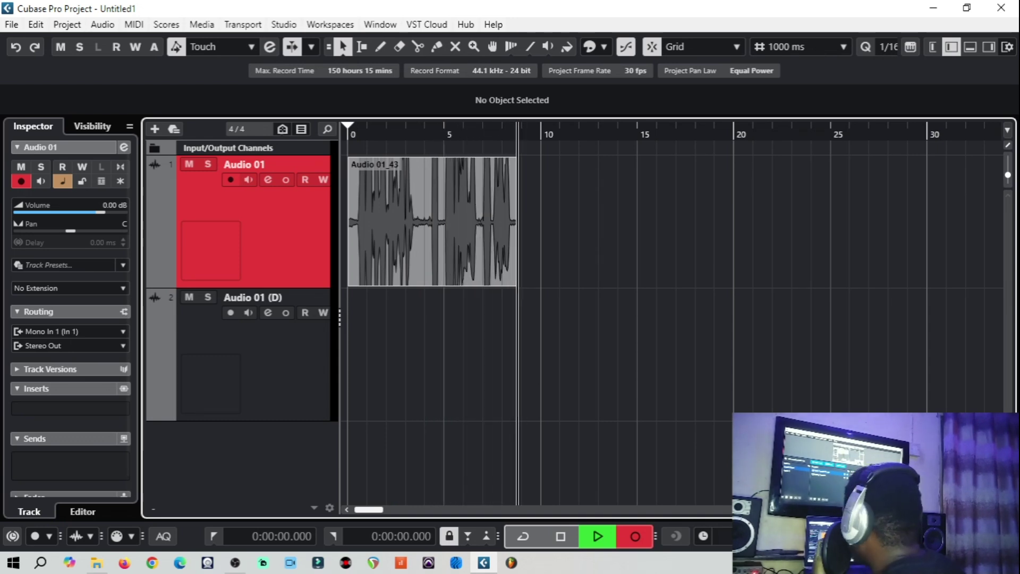
pyautogui.click(638, 537)
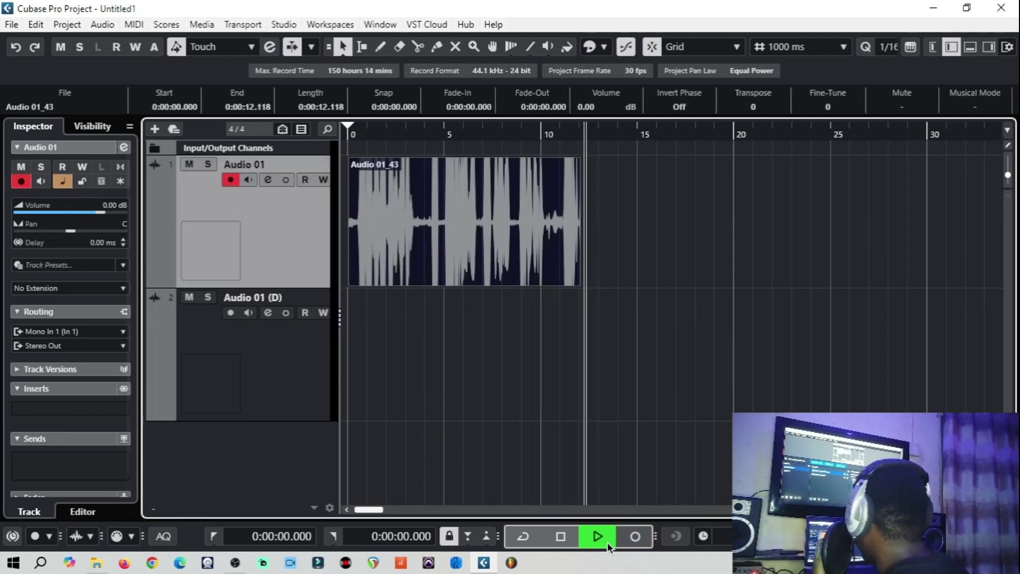
pyautogui.click(573, 535)
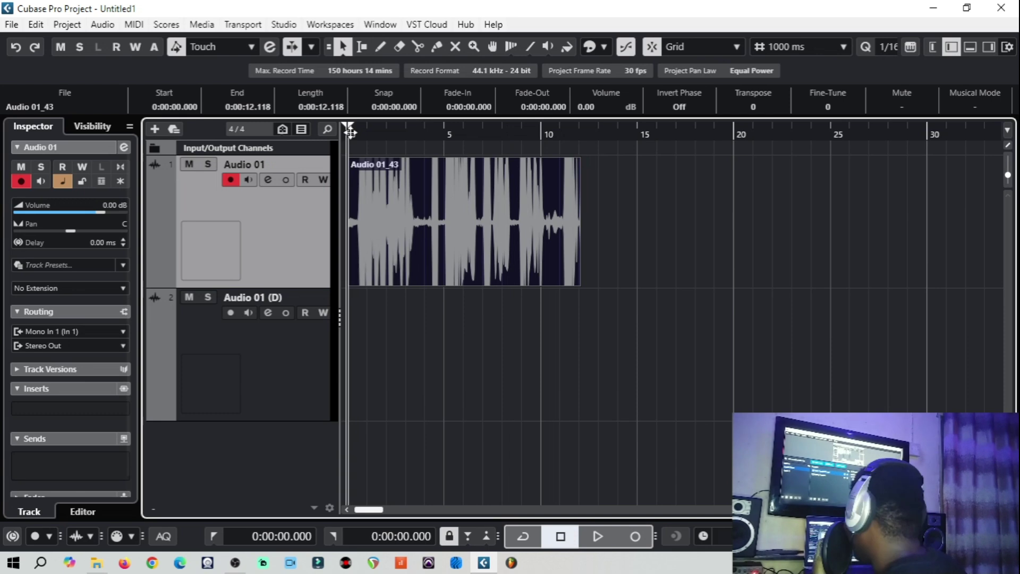
pyautogui.click(601, 537)
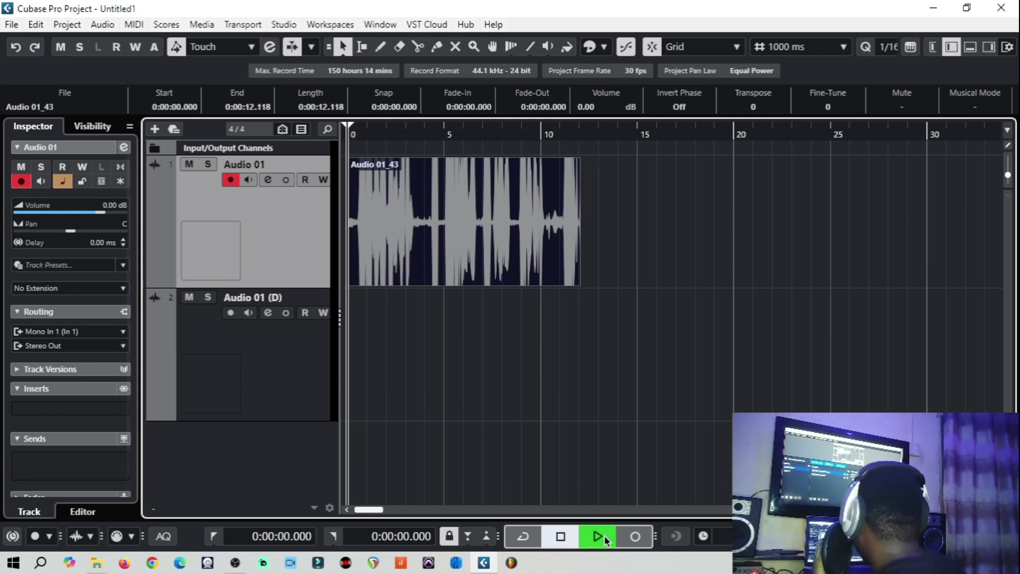
pyautogui.click(561, 537)
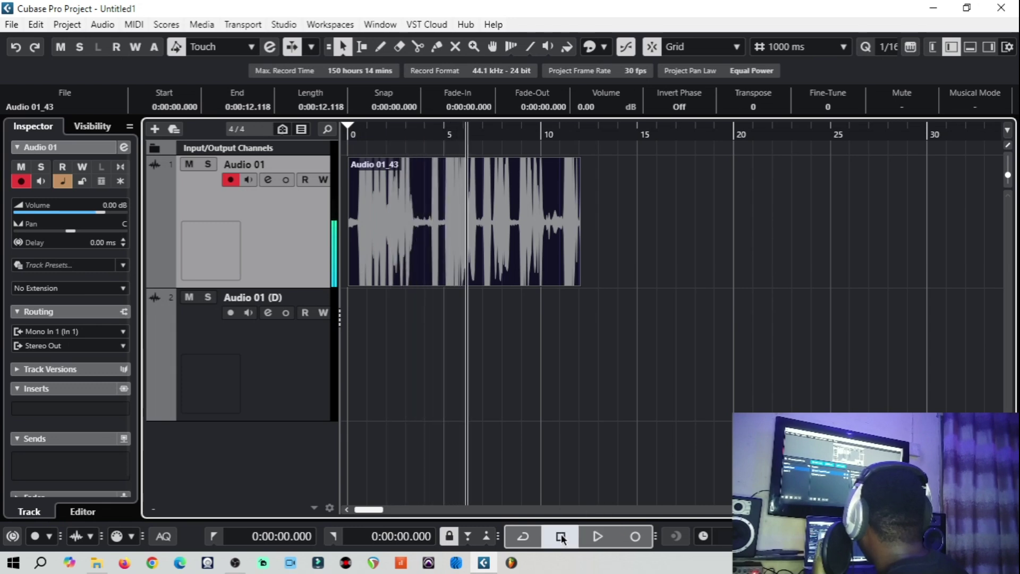
# - Mute Audio 01 and record a take of about 11 seconds on the duplicated track, Audio 01 (D)
pyautogui.click(306, 387)
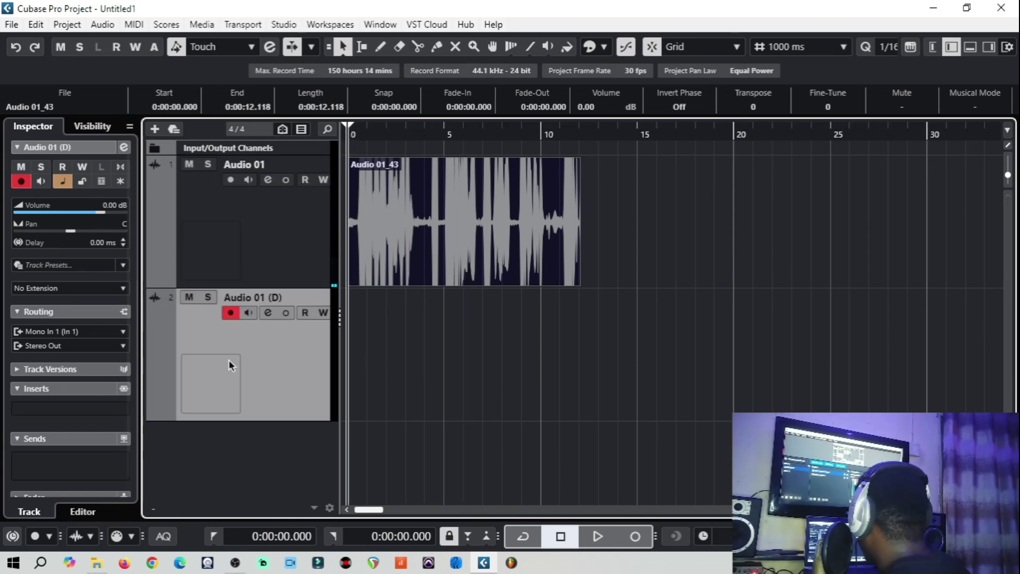
pyautogui.click(188, 164)
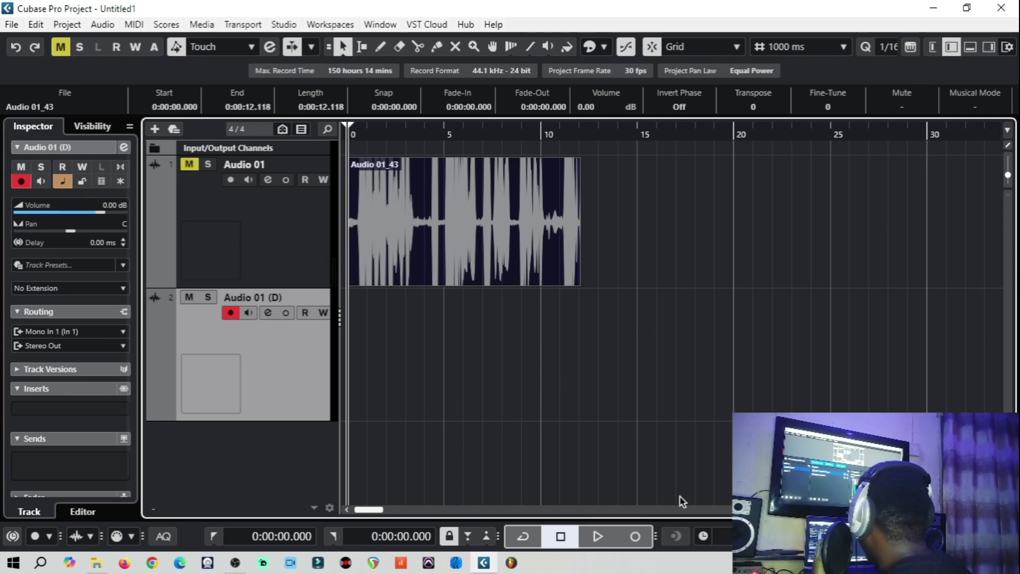
pyautogui.click(636, 537)
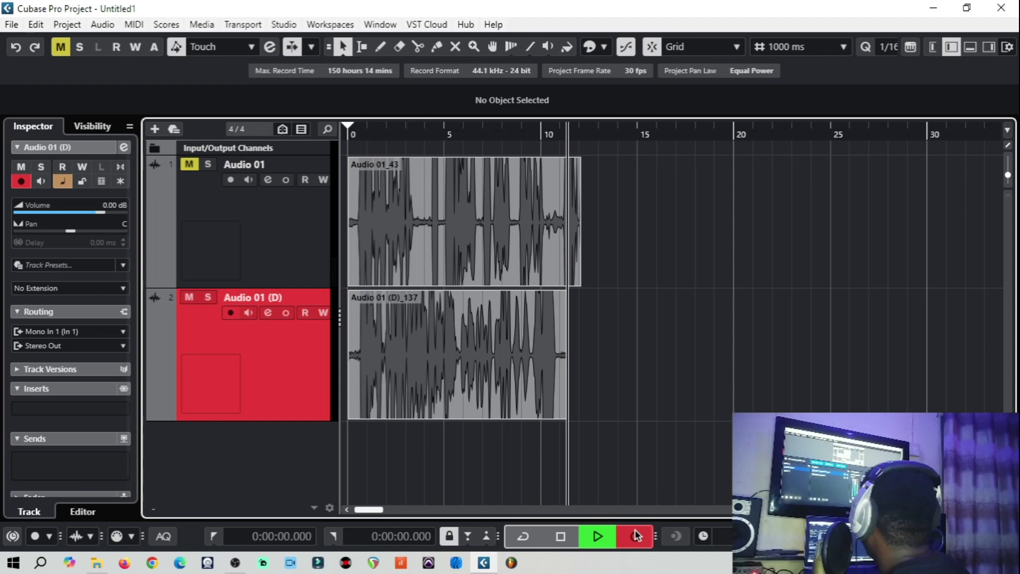
pyautogui.click(637, 536)
pyautogui.press('space')
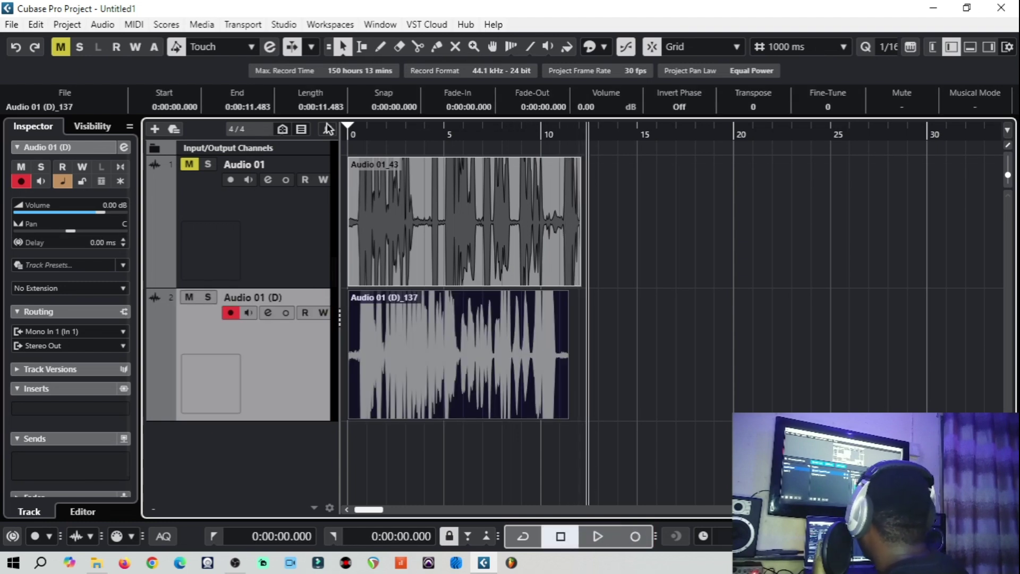
# - Unmute Audio 01 and audition the Audio 01 (D) take in solo
pyautogui.scroll(1, 367, 133)
pyautogui.click(189, 165)
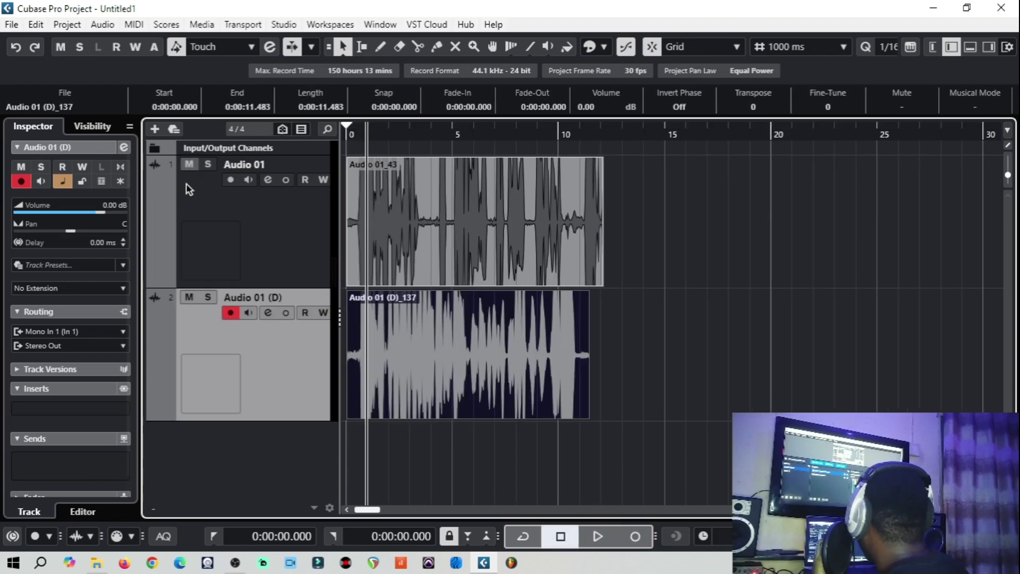
pyautogui.click(208, 296)
pyautogui.click(602, 538)
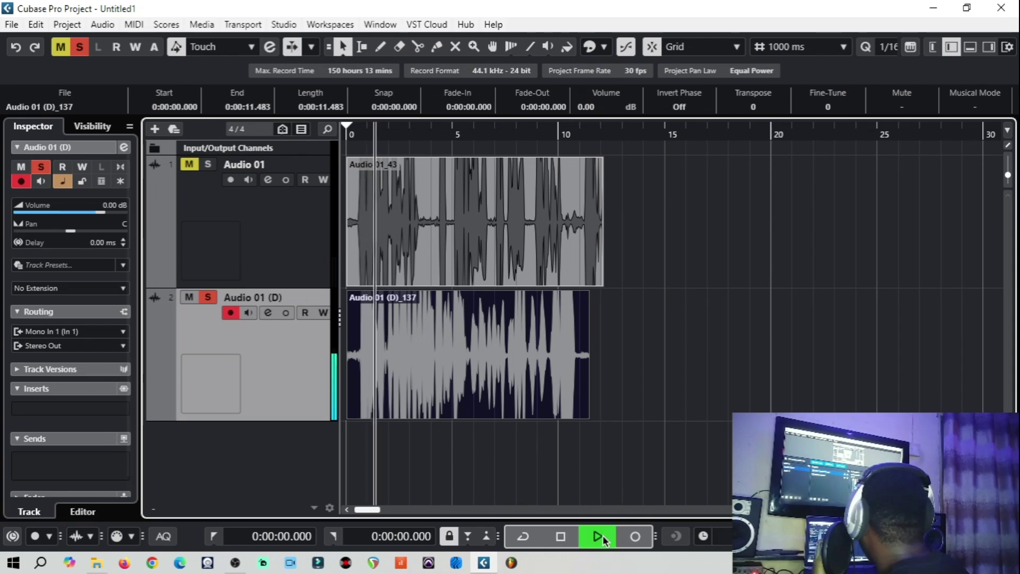
pyautogui.click(561, 538)
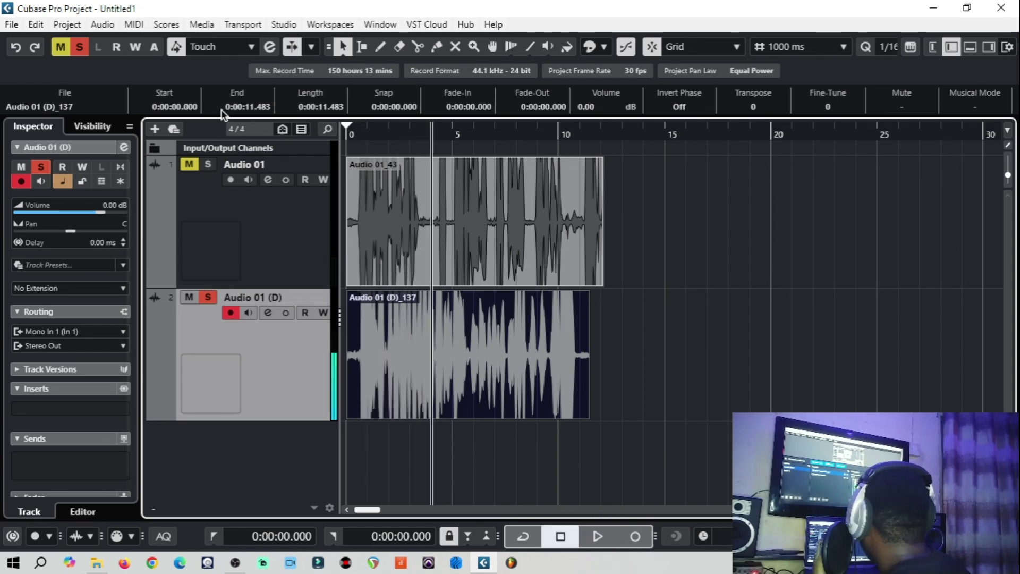
# - Clear the solo and turn off record enable on the Audio 01 (D) track
pyautogui.click(75, 47)
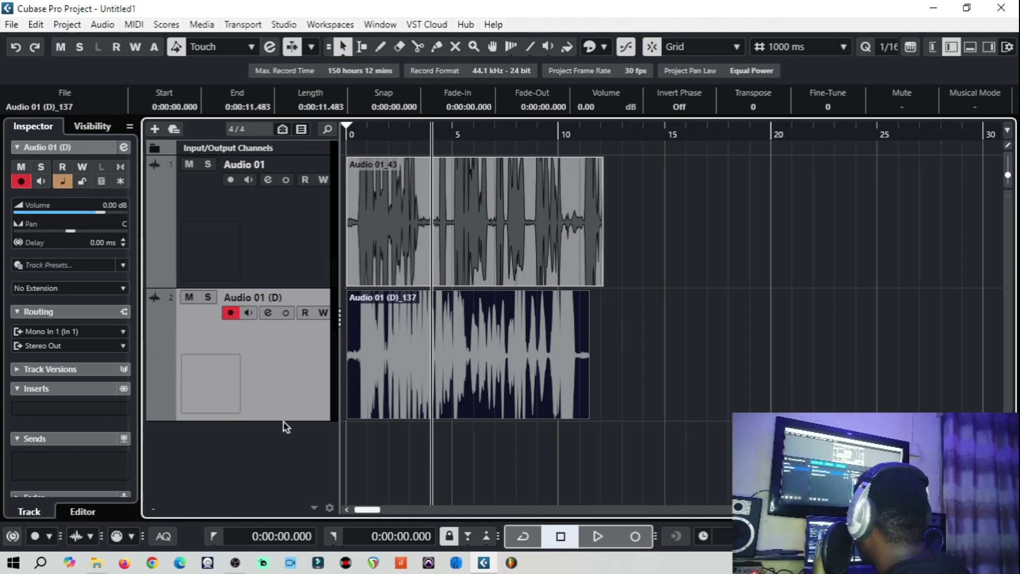
pyautogui.click(229, 313)
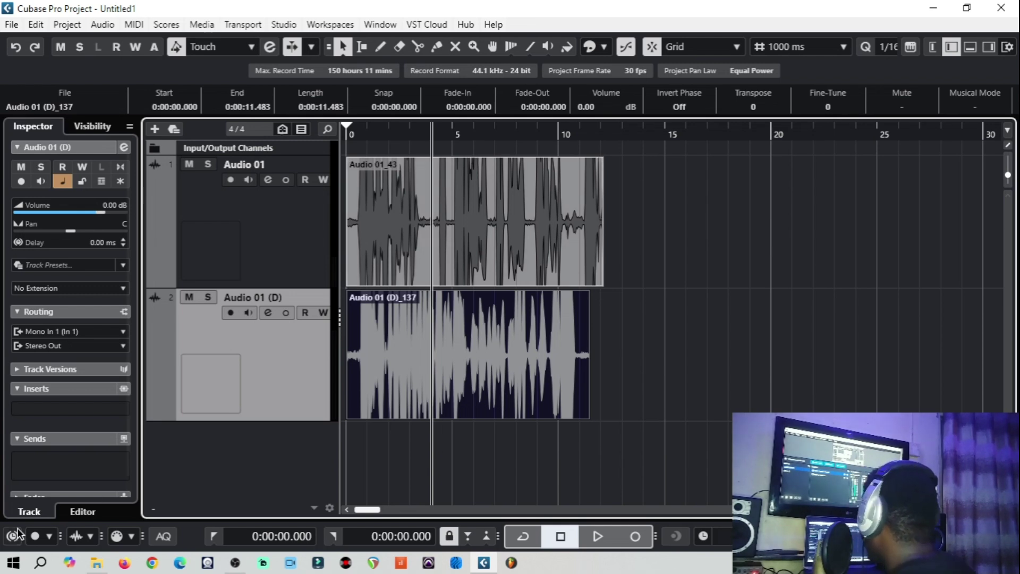
# - Add one stereo group track routed to Stereo Out, created inside the group folder
pyautogui.rightClick(209, 454)
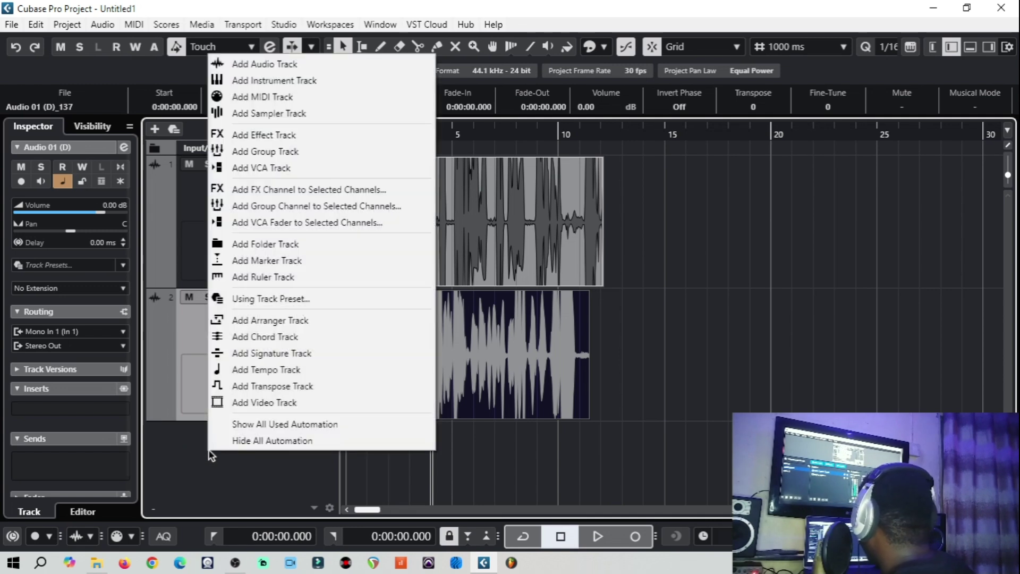
pyautogui.rightClick(205, 462)
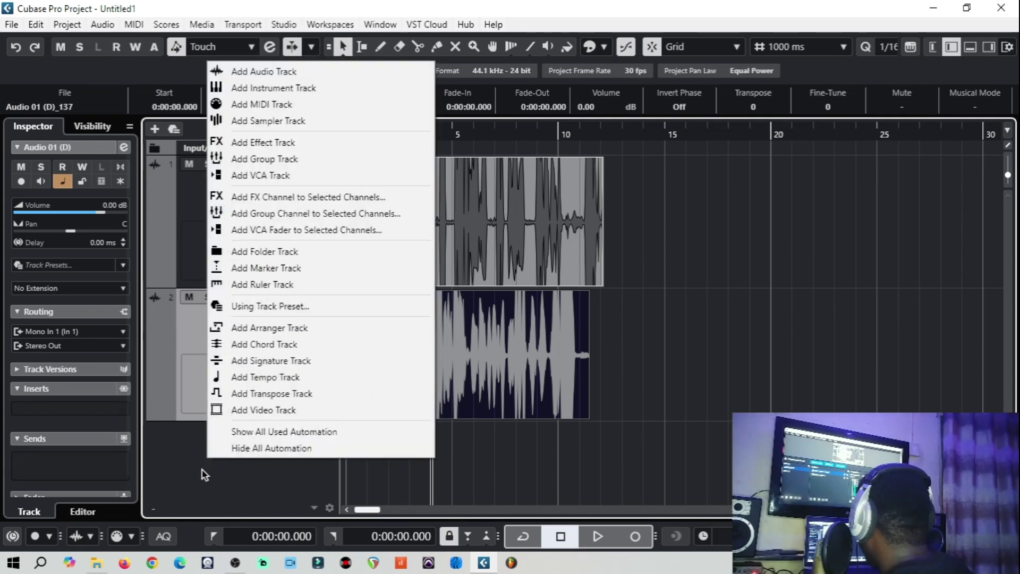
pyautogui.rightClick(185, 471)
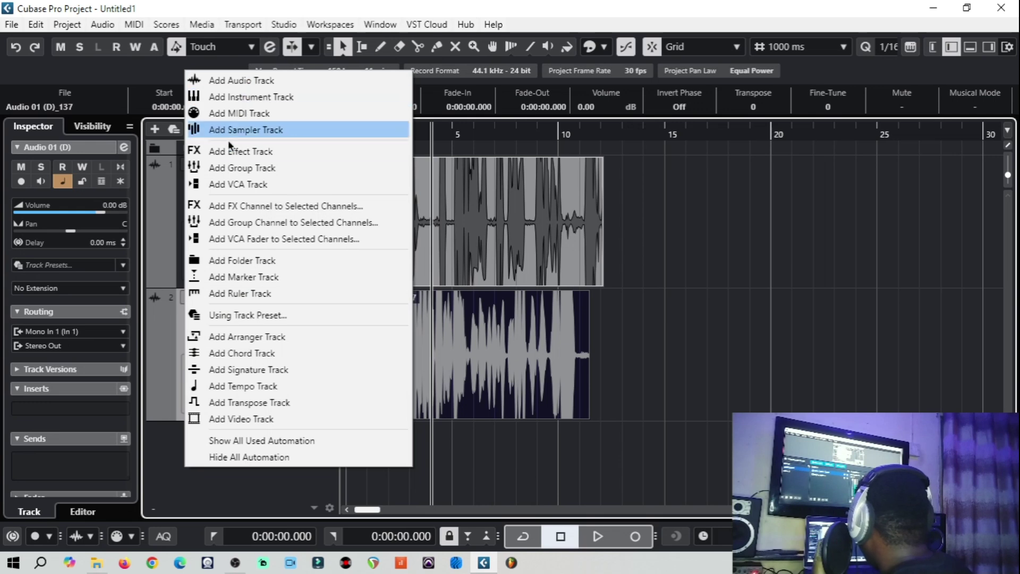
pyautogui.click(257, 169)
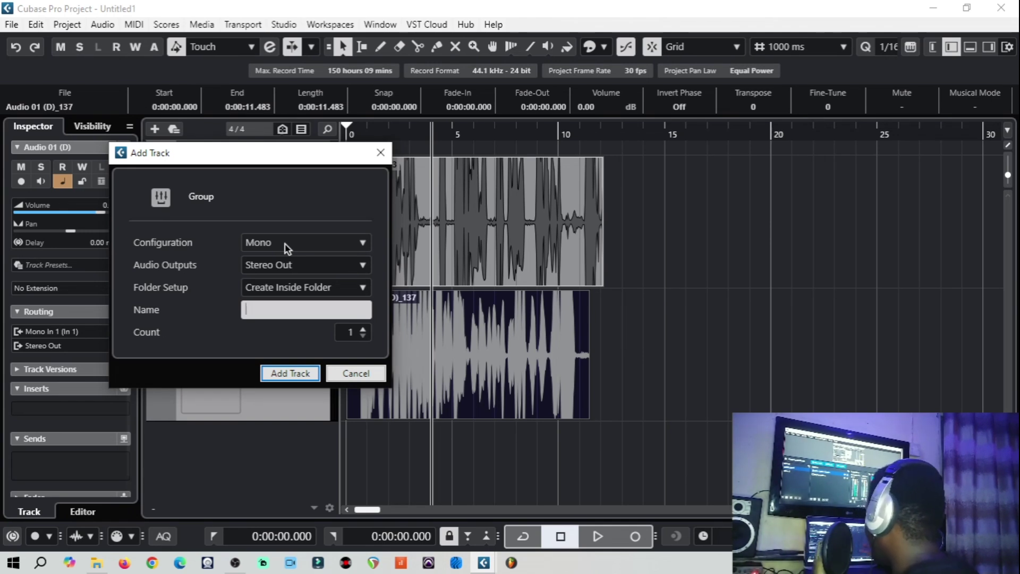
pyautogui.click(286, 246)
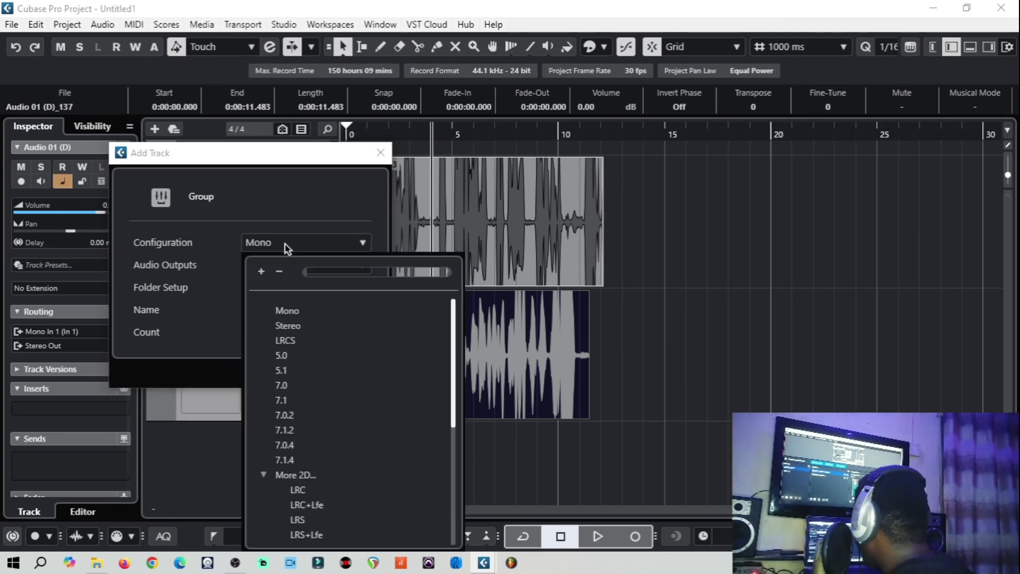
pyautogui.click(307, 326)
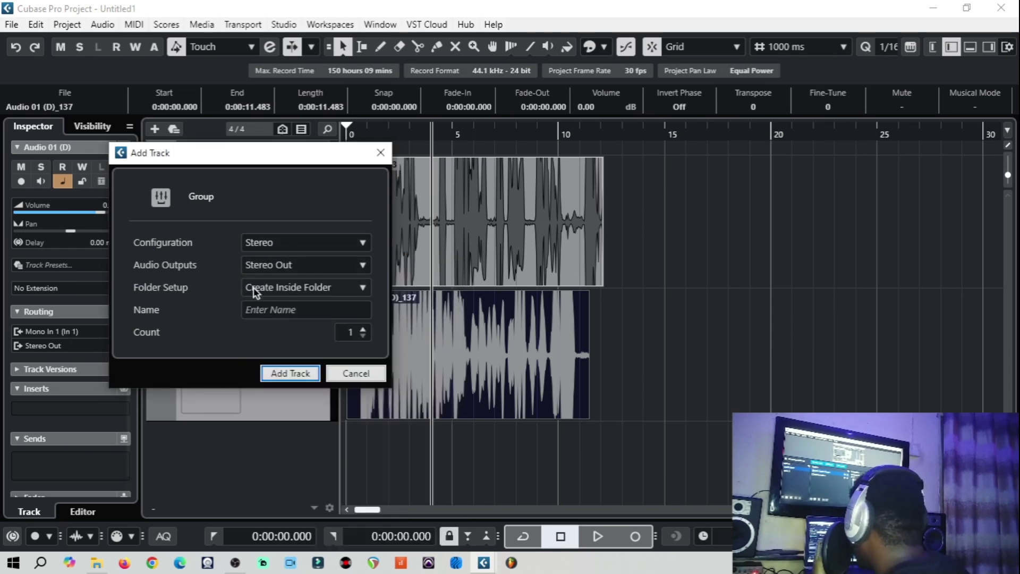
pyautogui.click(296, 373)
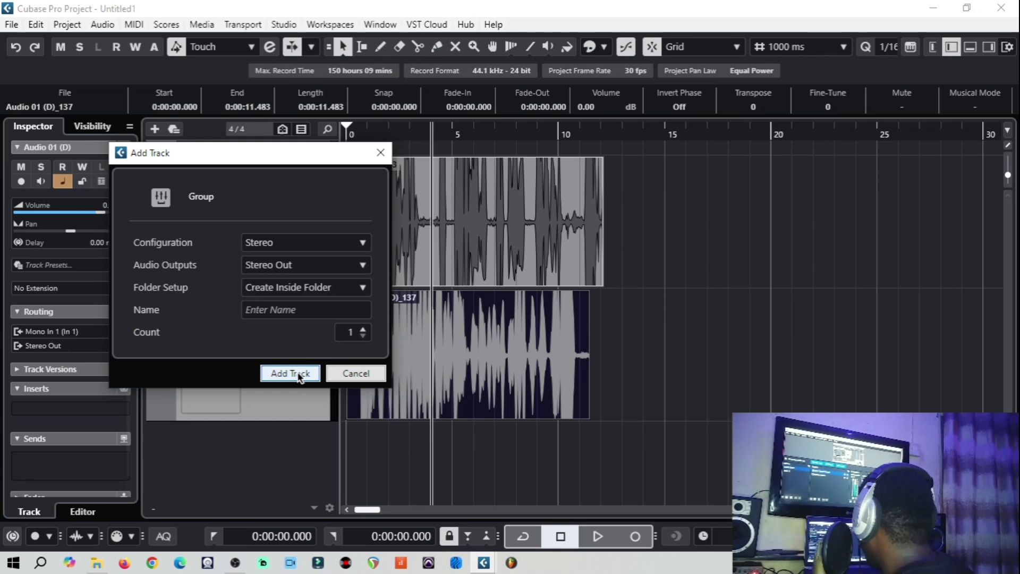
# - Rename the new group track as lead vox
pyautogui.scroll(-3, 274, 391)
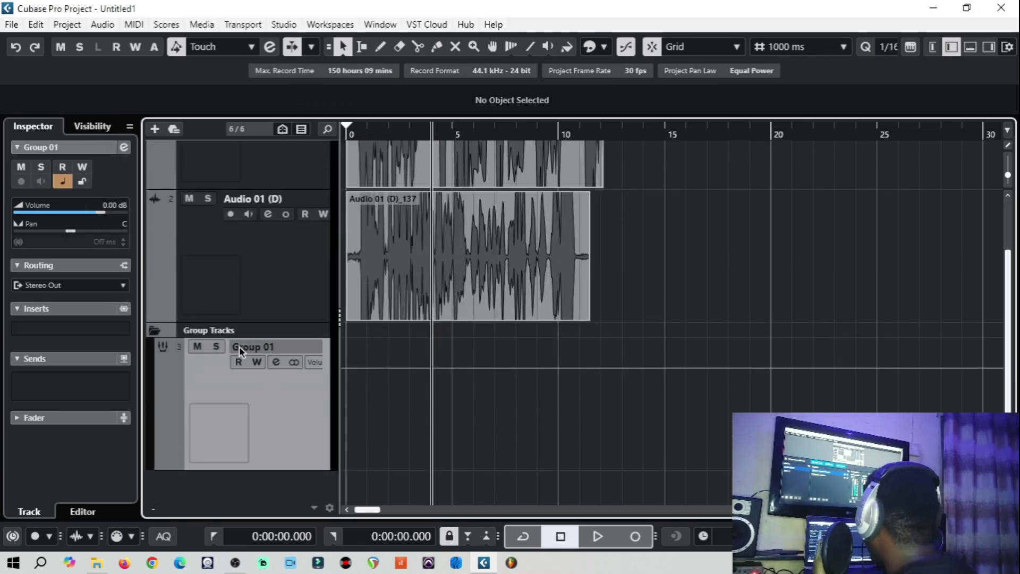
pyautogui.doubleClick(254, 347)
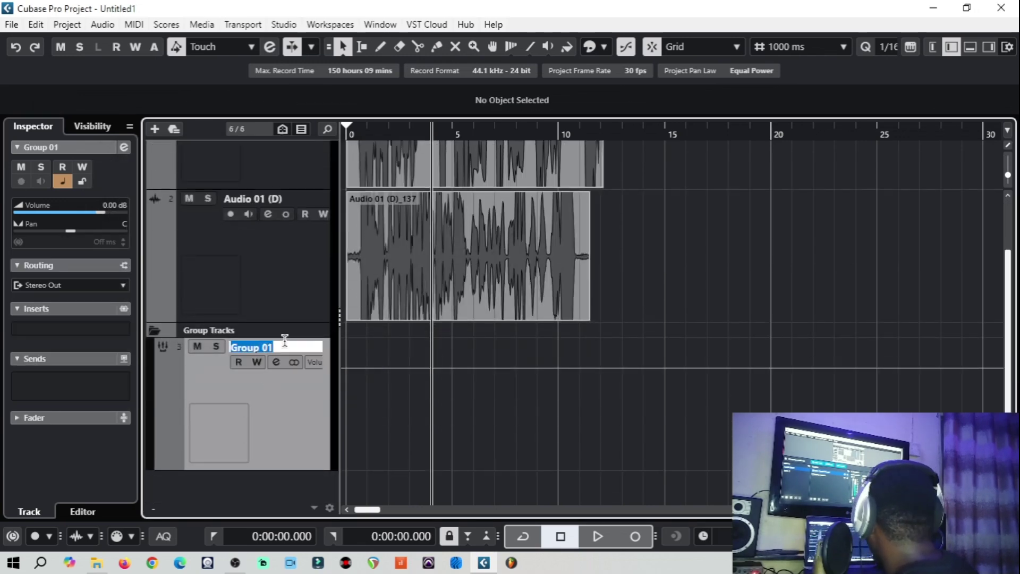
pyautogui.press('BackSpace')
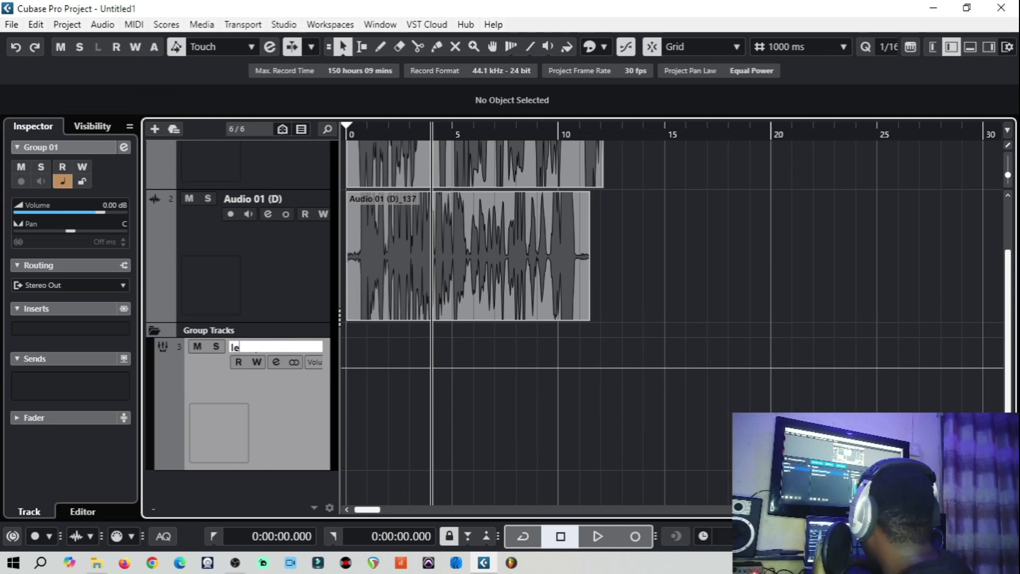
pyautogui.write('lead vox')
pyautogui.press('Return')
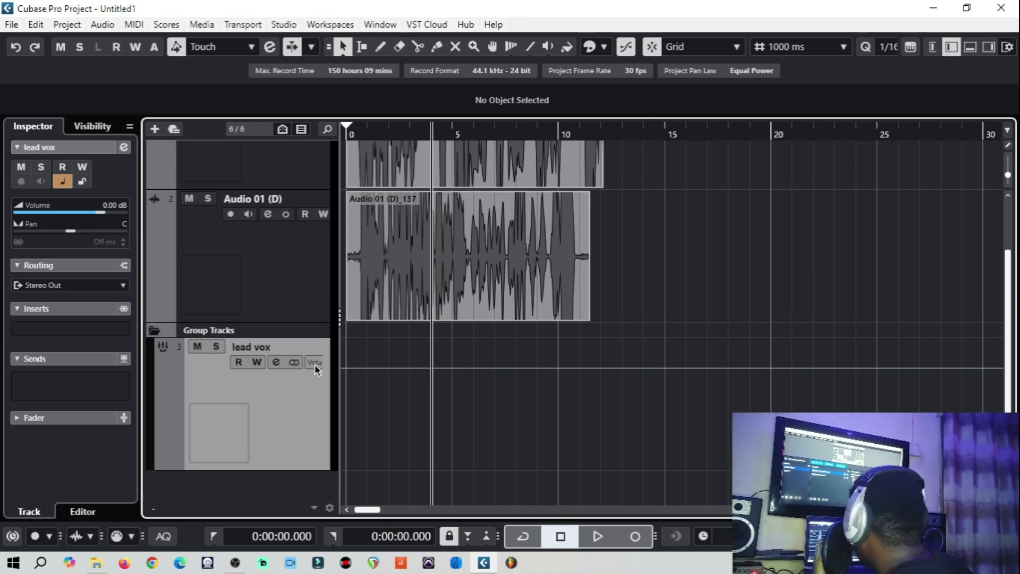
# - Duplicate the lead vox group track and rename the copy as bg vox
pyautogui.rightClick(276, 412)
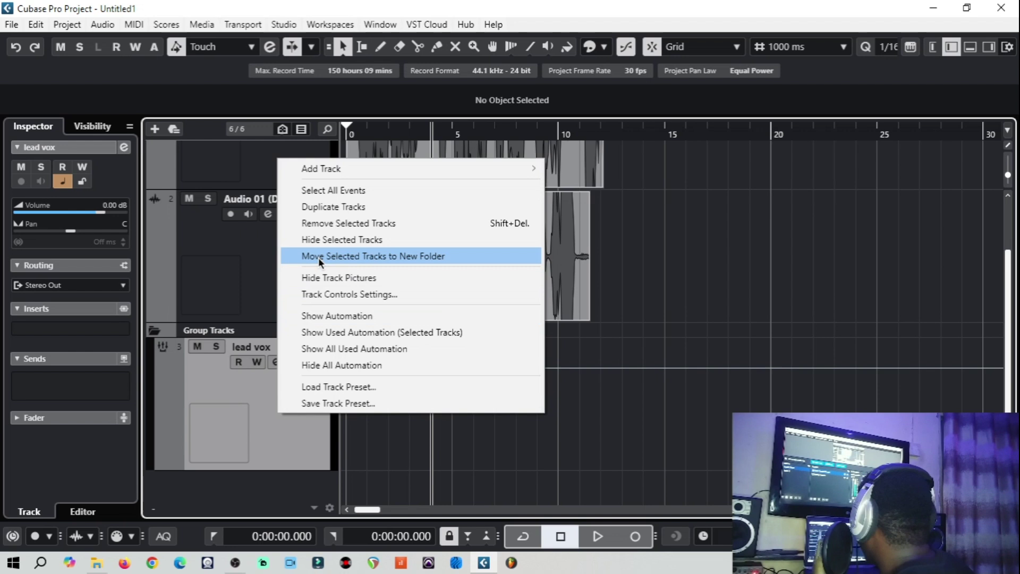
pyautogui.click(322, 203)
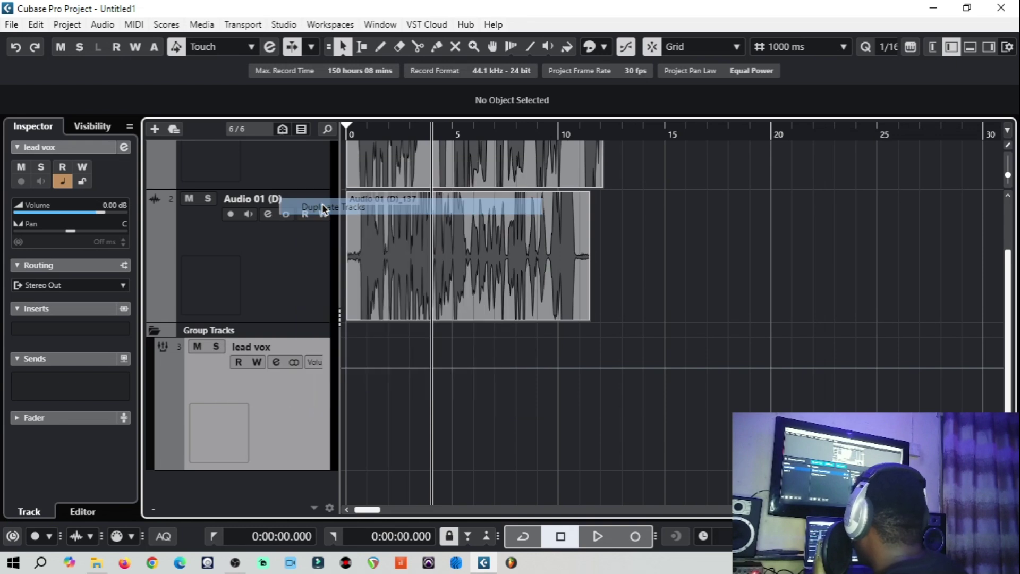
pyautogui.scroll(-2, 324, 367)
pyautogui.doubleClick(271, 348)
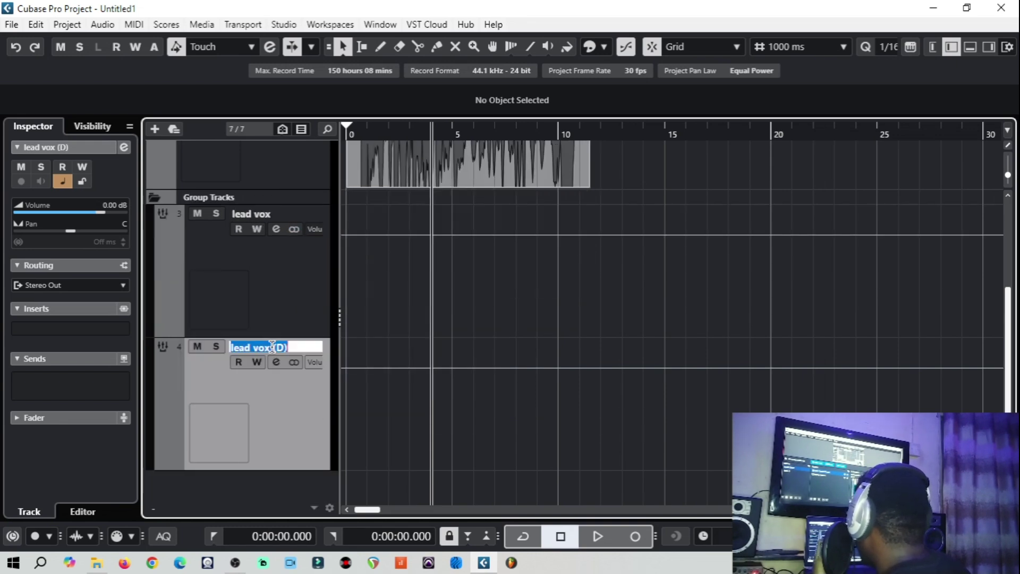
pyautogui.write('b')
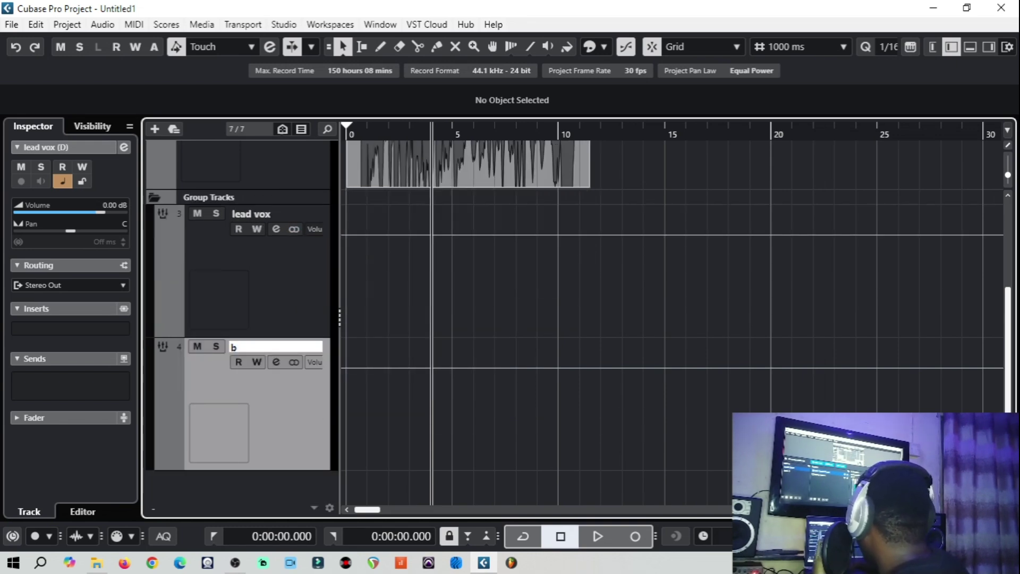
pyautogui.write('g voxc')
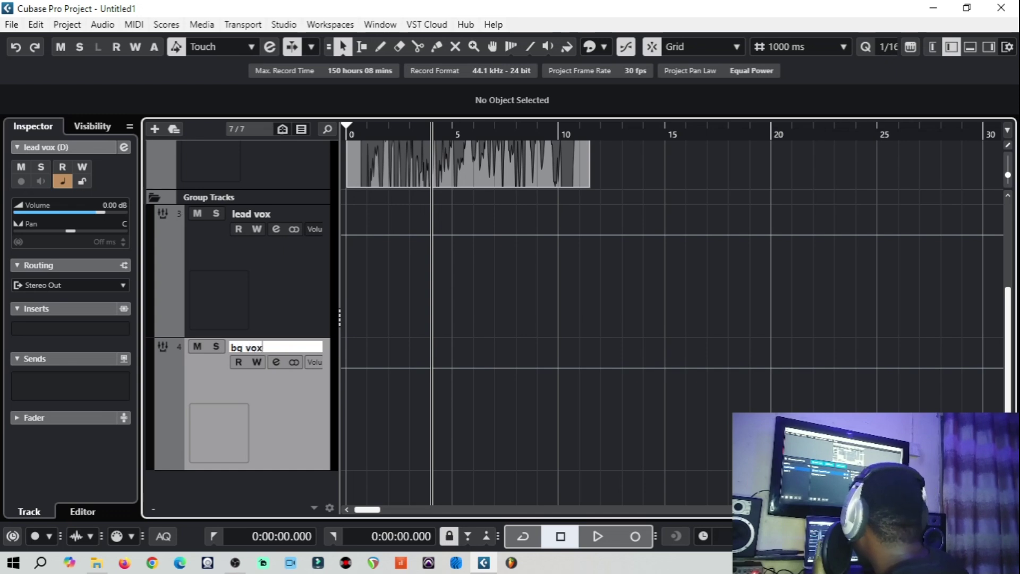
pyautogui.press('Return')
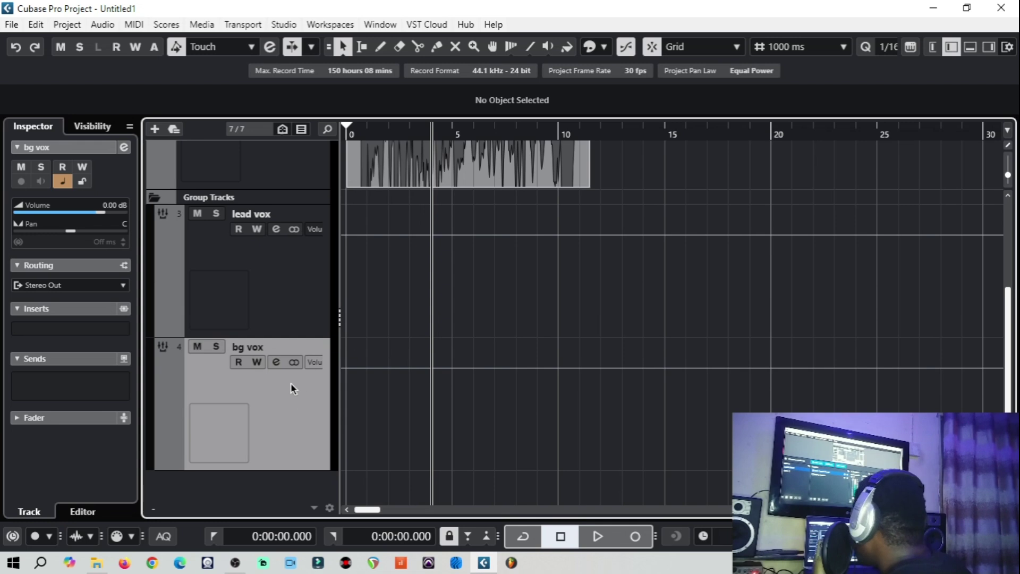
pyautogui.scroll(5, 281, 285)
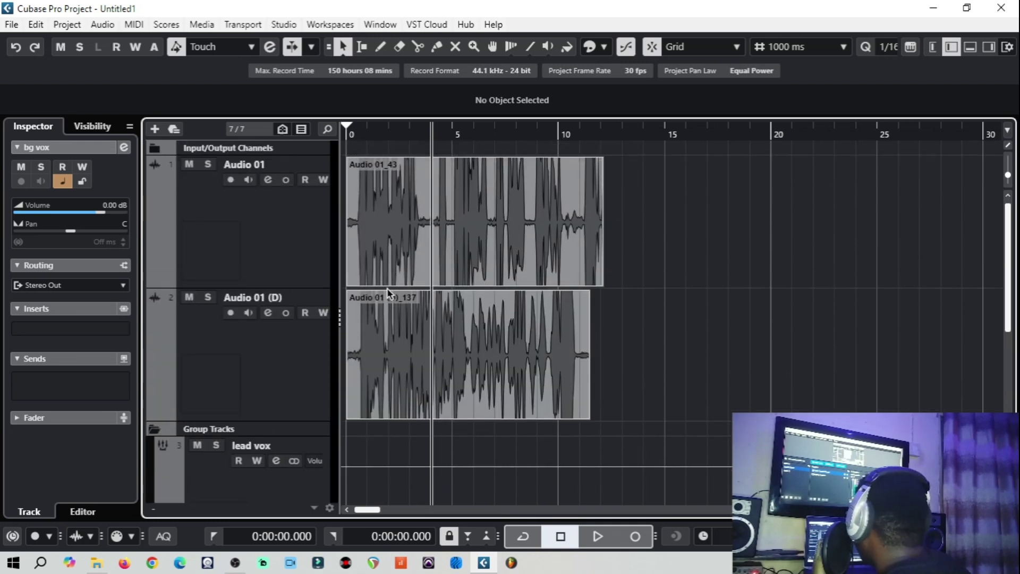
pyautogui.scroll(-3, 344, 321)
pyautogui.scroll(2, 344, 322)
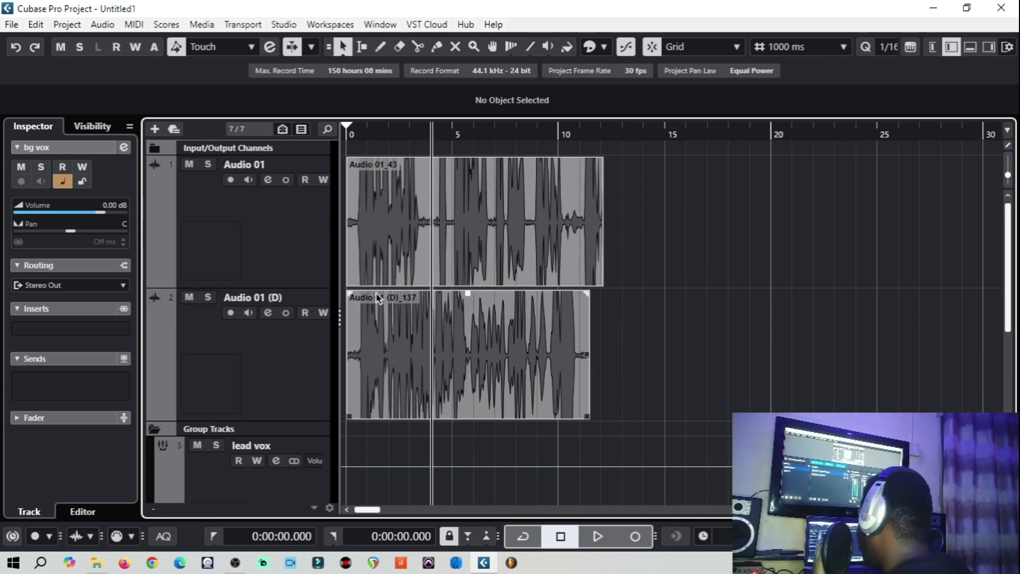
pyautogui.scroll(-1, 332, 348)
pyautogui.scroll(1, 319, 353)
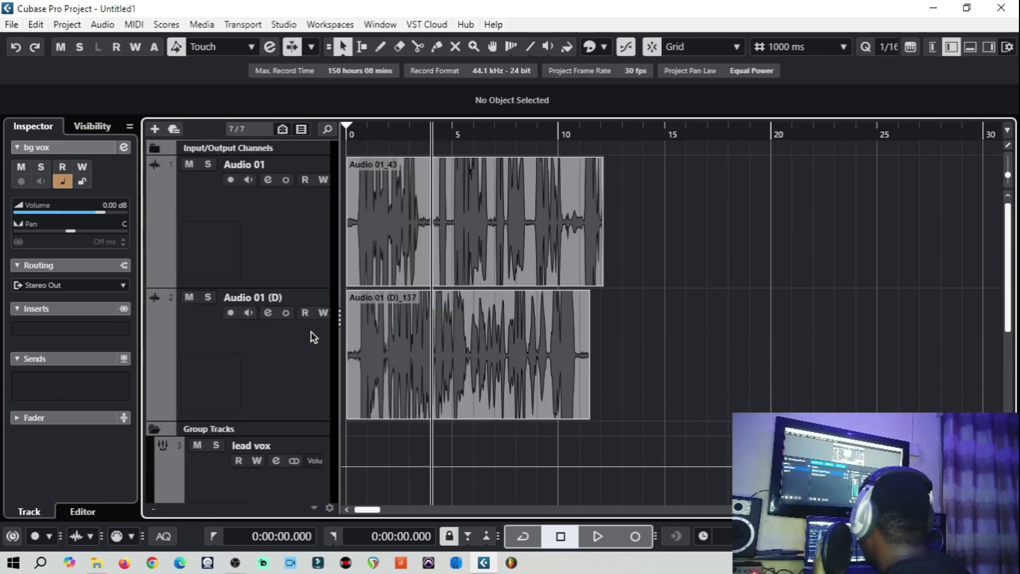
# - Route the output of the Audio 01 track to the lead vox group
pyautogui.click(290, 239)
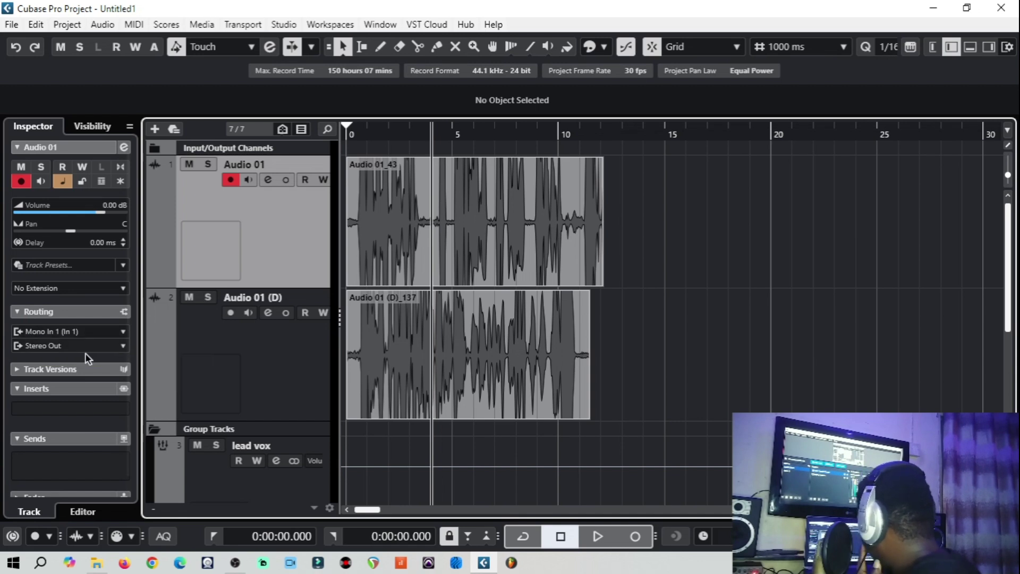
pyautogui.click(52, 331)
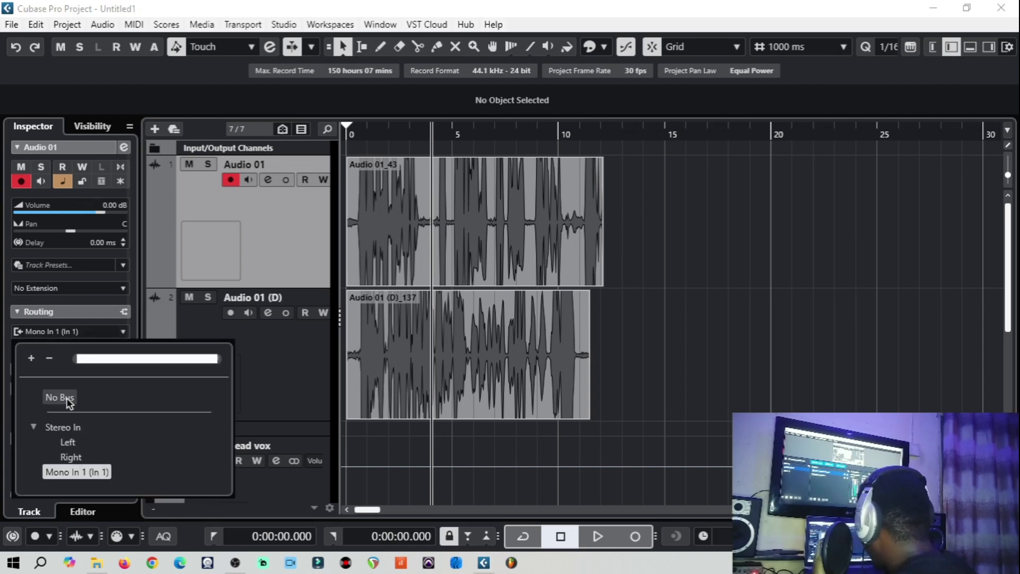
pyautogui.press('Escape')
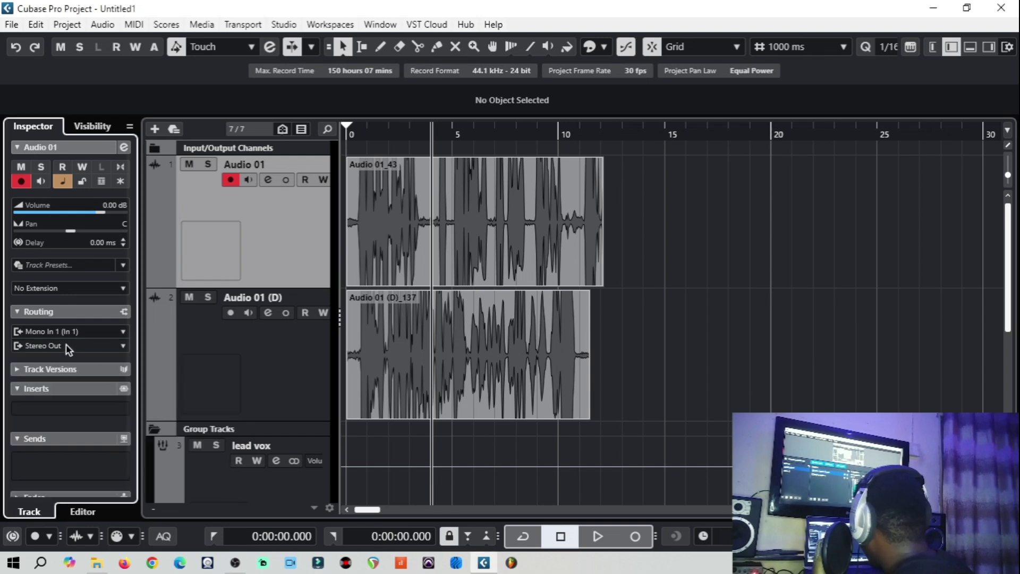
pyautogui.click(64, 344)
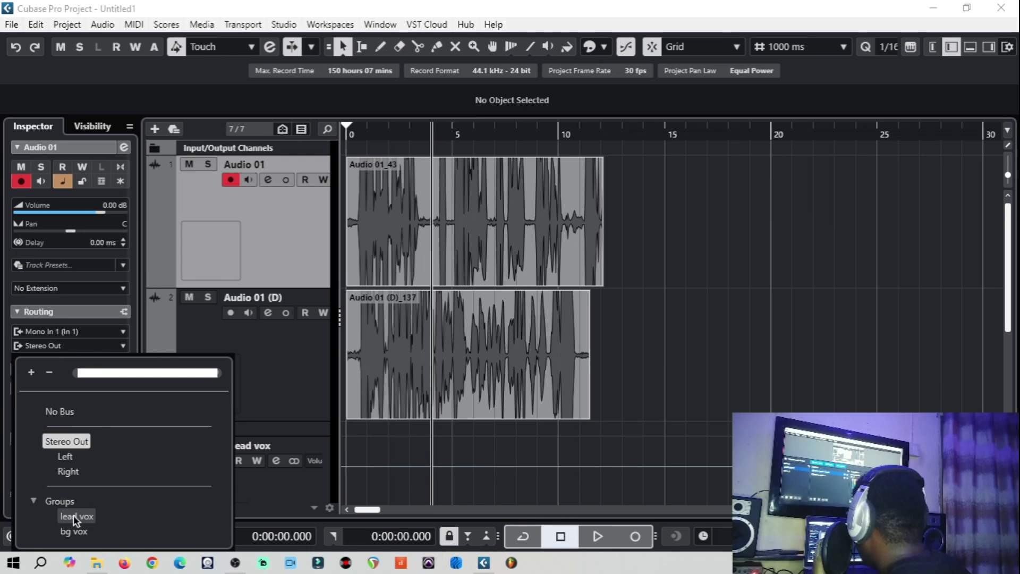
pyautogui.press('Escape')
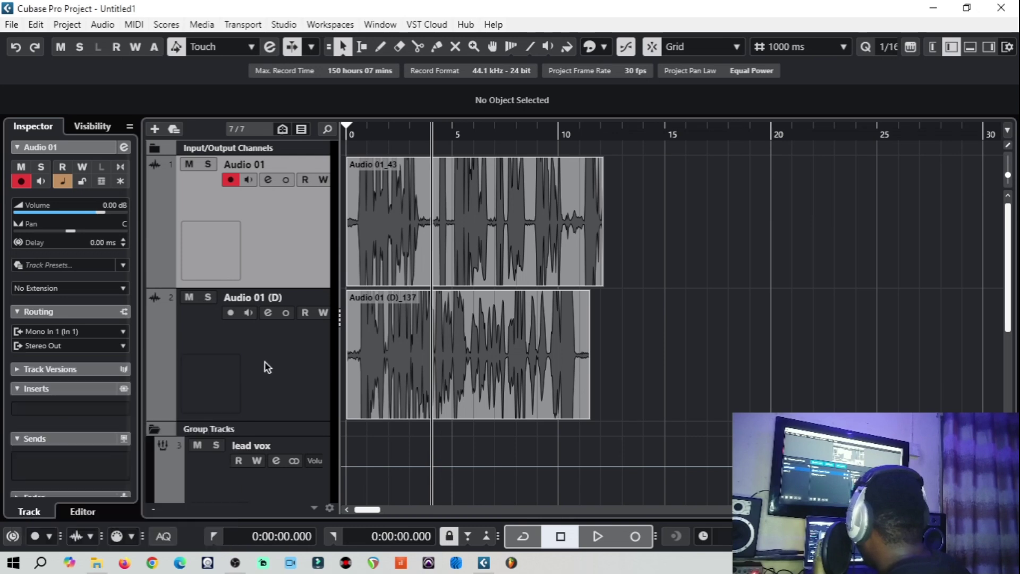
pyautogui.click(41, 345)
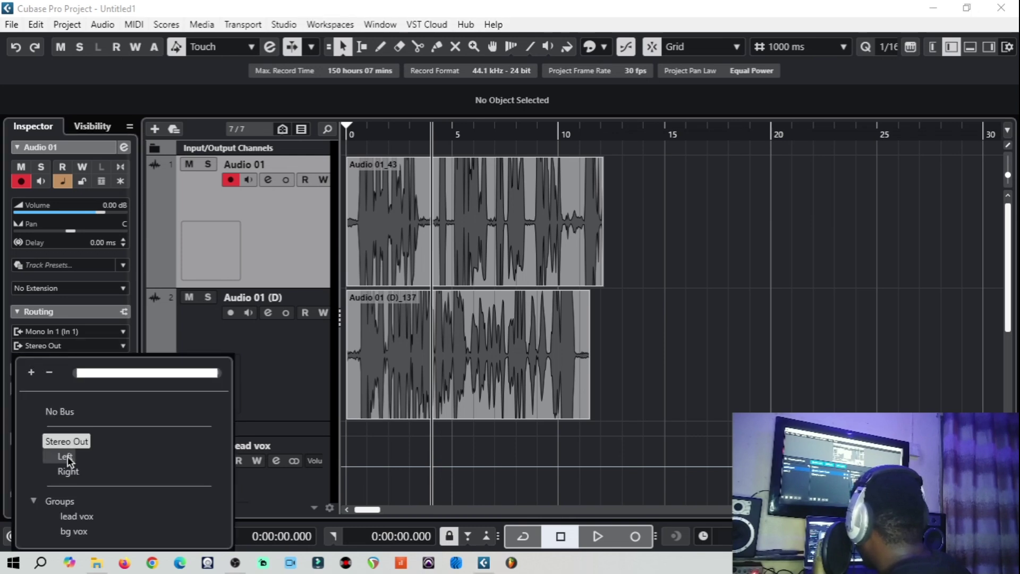
pyautogui.click(78, 519)
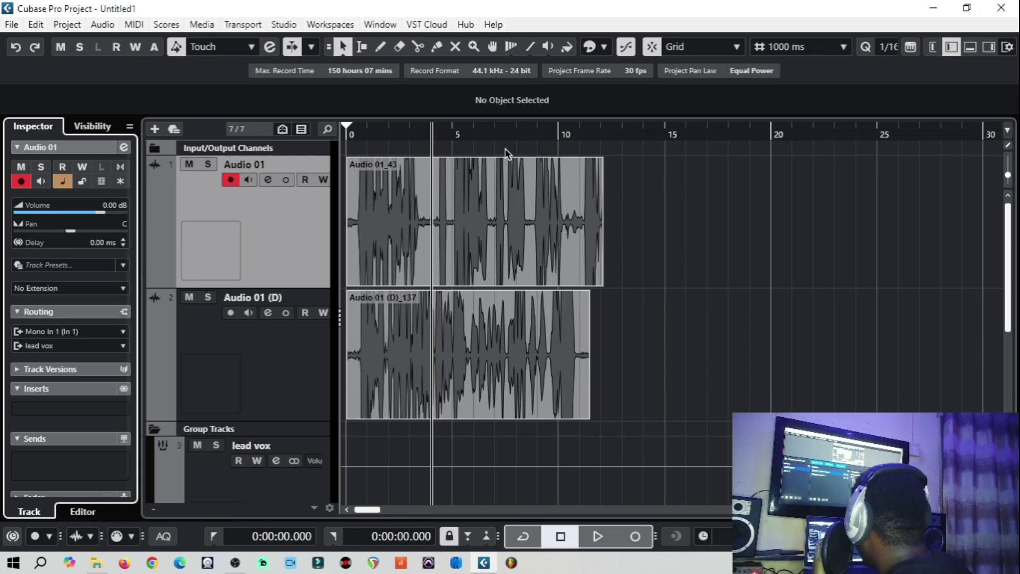
pyautogui.scroll(-2, 425, 209)
pyautogui.scroll(2, 415, 204)
pyautogui.scroll(-3, 404, 223)
pyautogui.scroll(3, 375, 272)
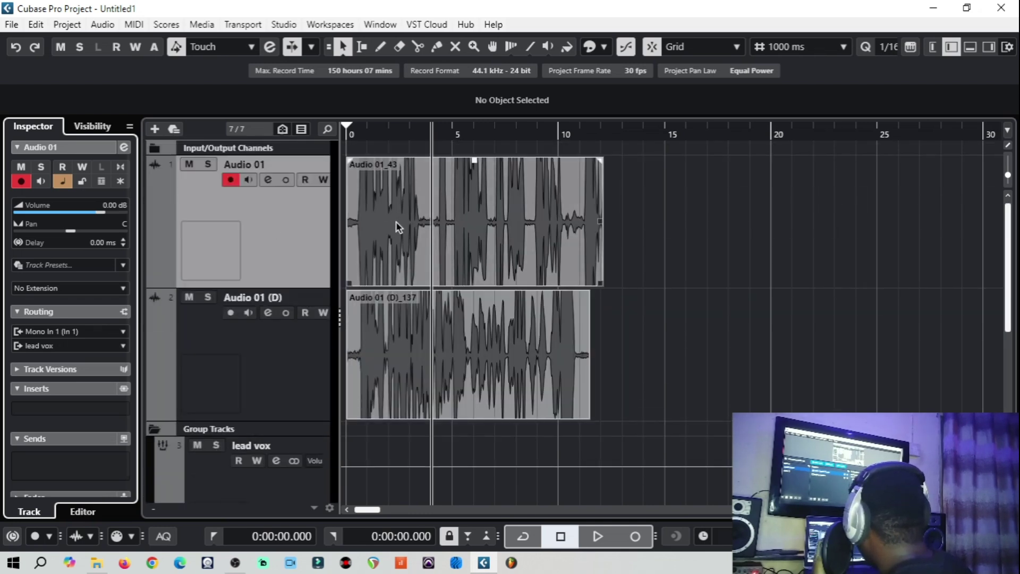
pyautogui.scroll(-3, 319, 298)
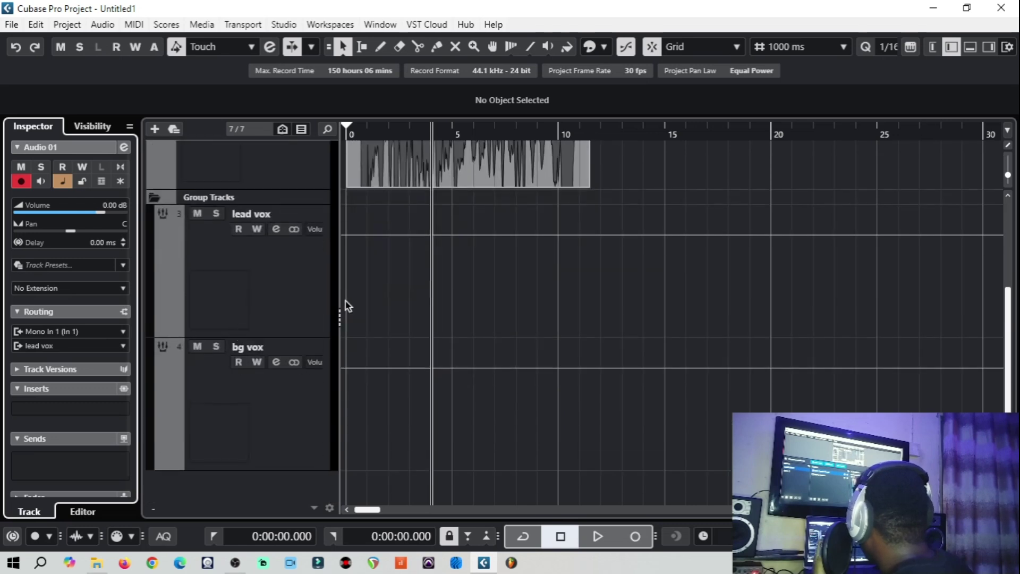
pyautogui.scroll(3, 367, 266)
pyautogui.scroll(-3, 357, 220)
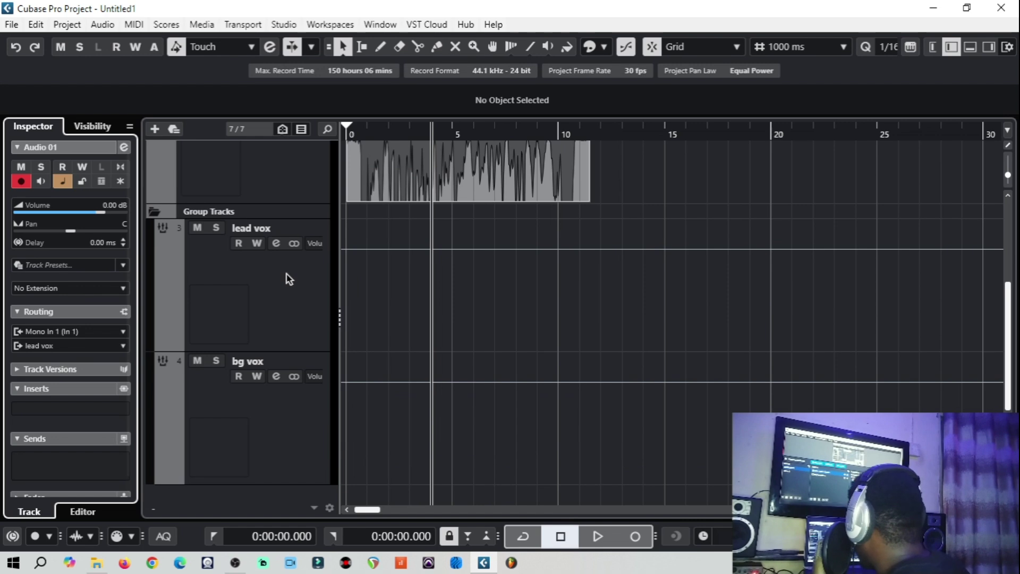
pyautogui.scroll(1, 287, 279)
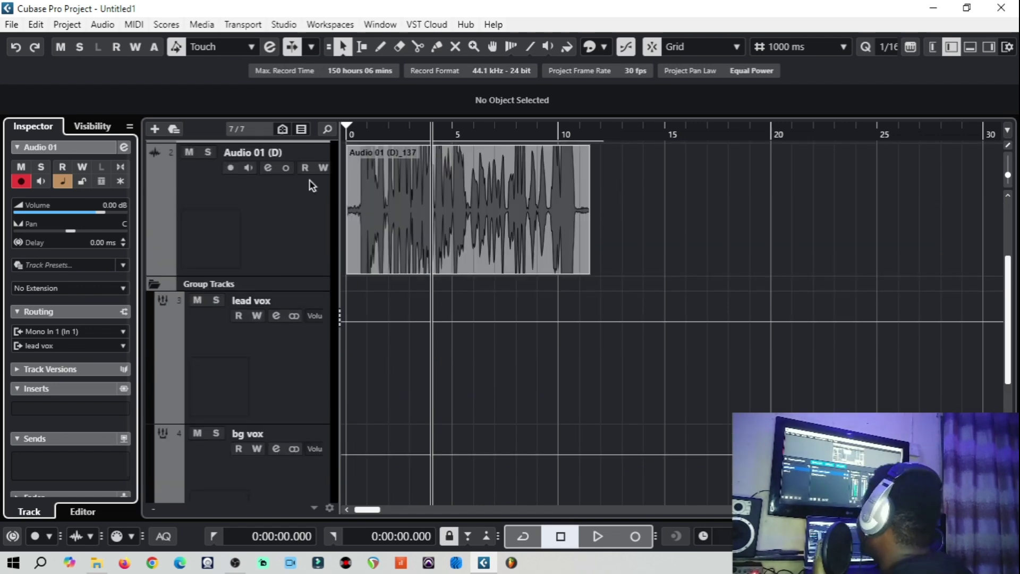
# - Route the output of the Audio 01 (D) track to the bg vox group and turn off its record enable
pyautogui.scroll(1, 332, 241)
pyautogui.click(302, 364)
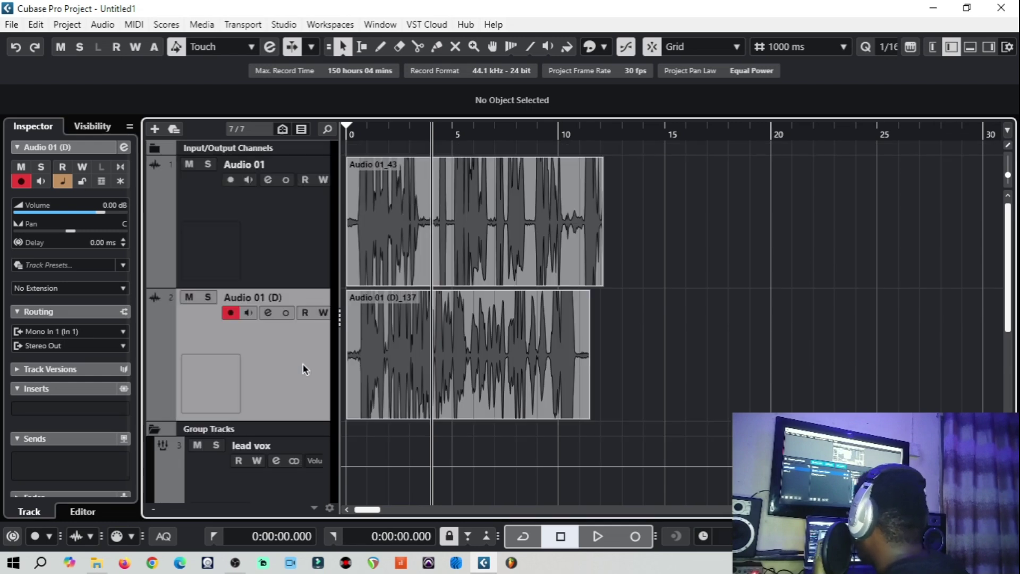
pyautogui.click(62, 347)
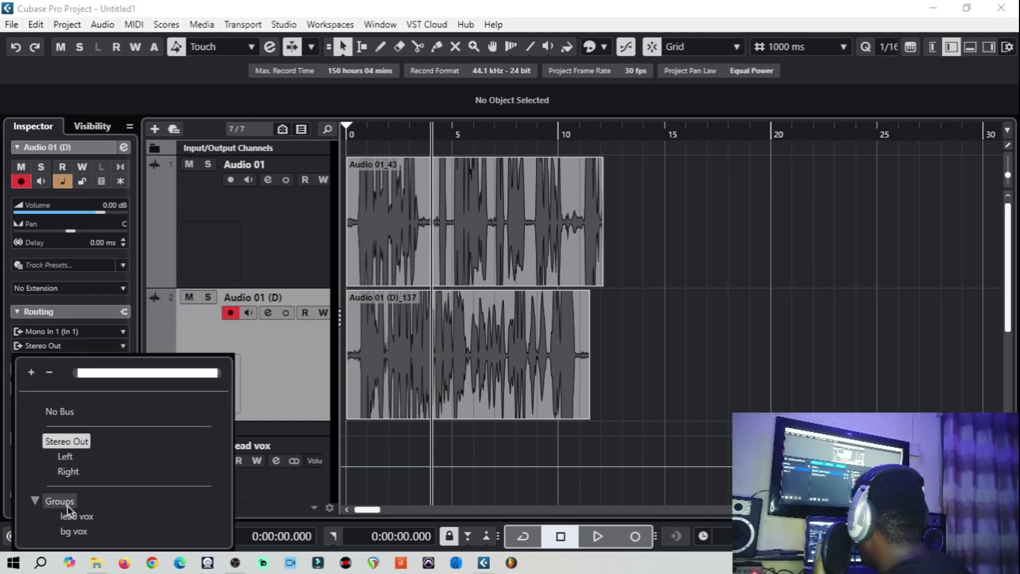
pyautogui.click(73, 532)
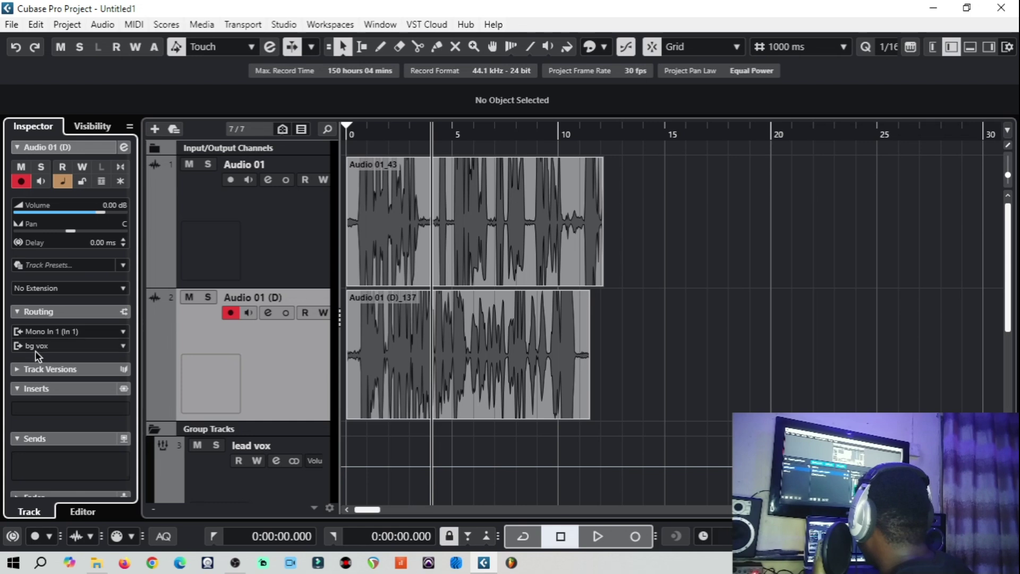
pyautogui.click(230, 312)
pyautogui.scroll(-3, 365, 381)
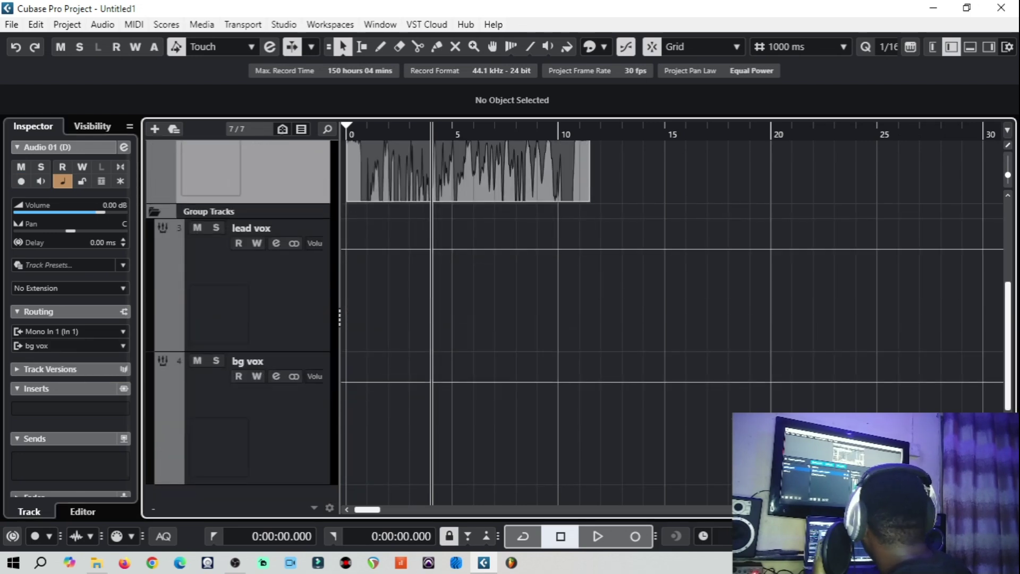
# - Solo the lead vox group track and play the project from about the 1-second mark, stopping after a few seconds
pyautogui.scroll(3, 606, 340)
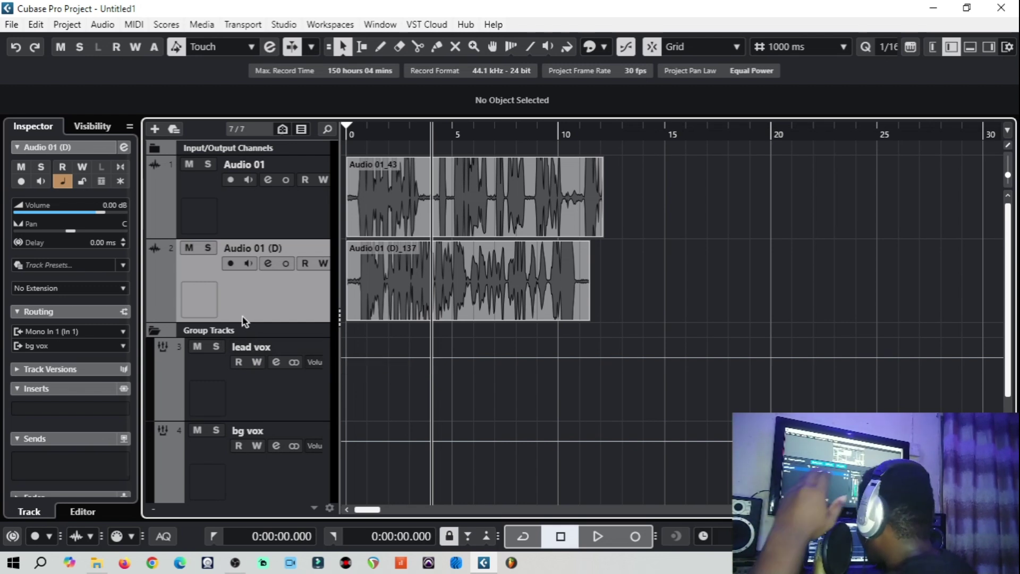
pyautogui.click(216, 347)
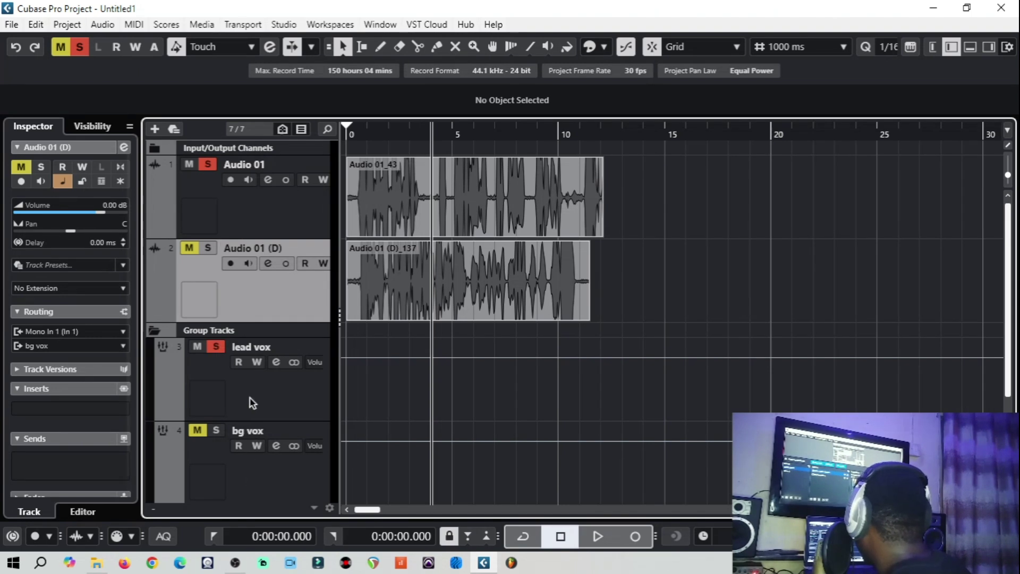
pyautogui.click(366, 134)
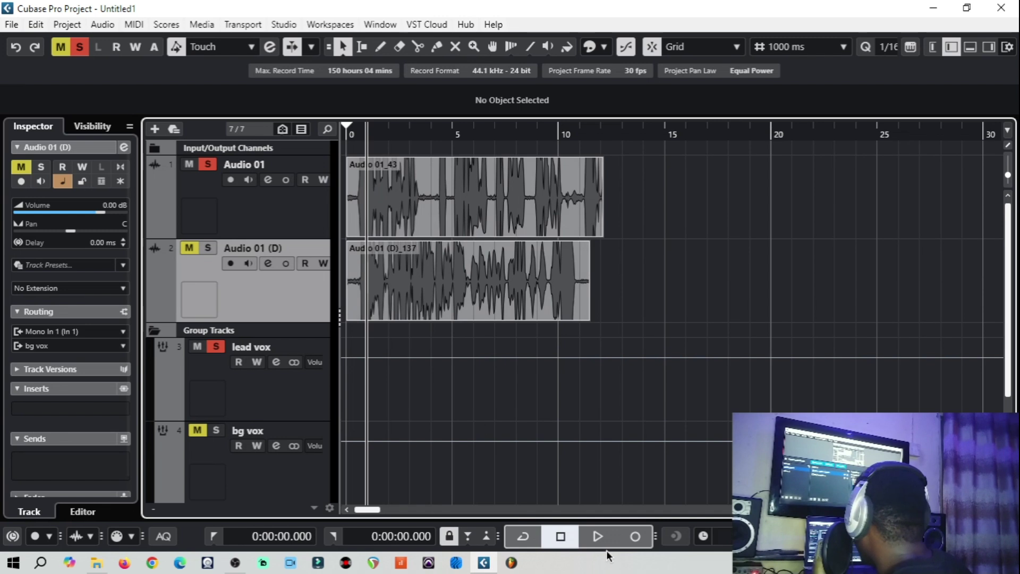
pyautogui.click(598, 537)
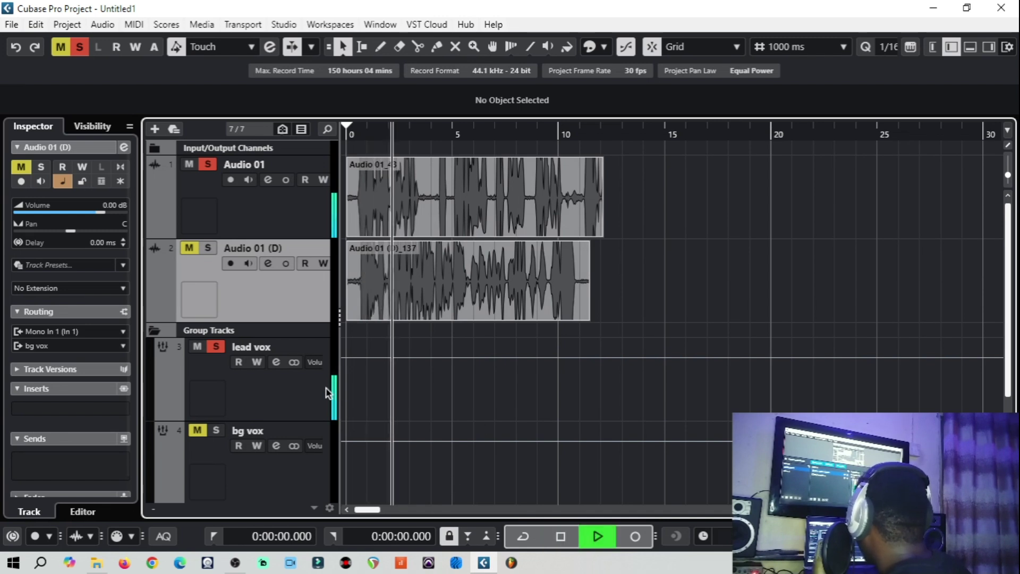
pyautogui.click(563, 535)
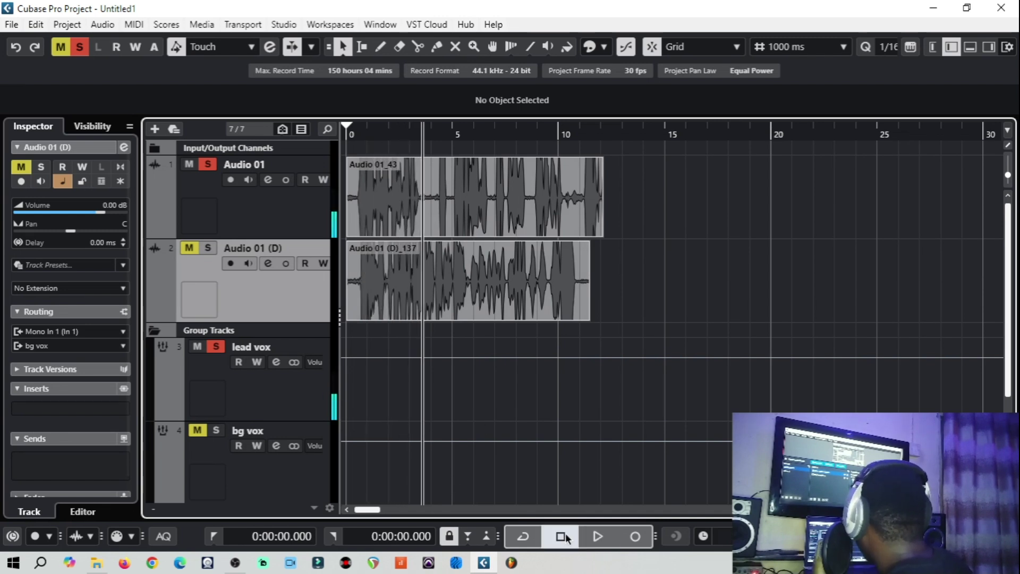
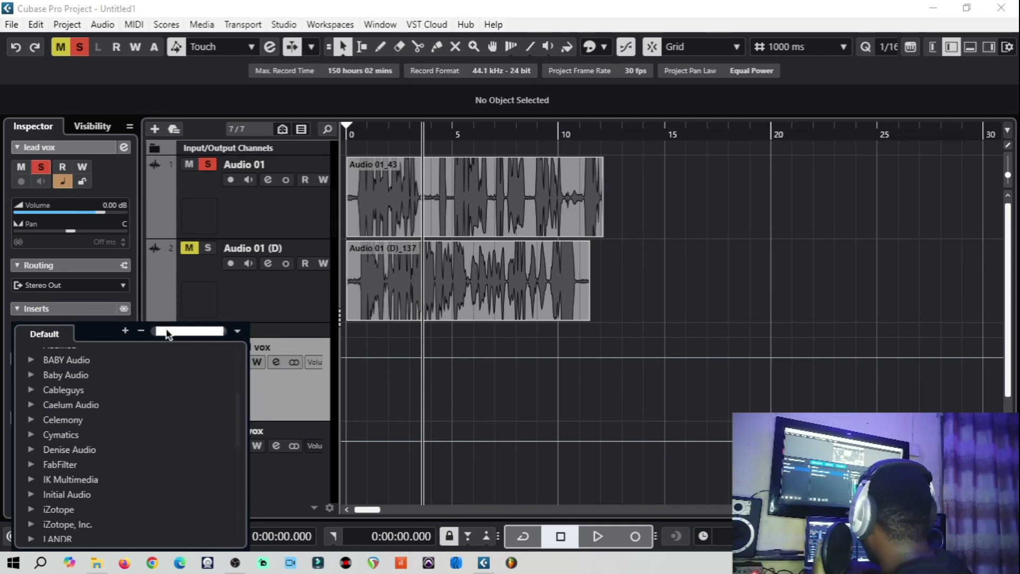
# - Search the effects for "val" and insert ValhallaPlate in the first insert slot of the lead vox group track
pyautogui.write('val')
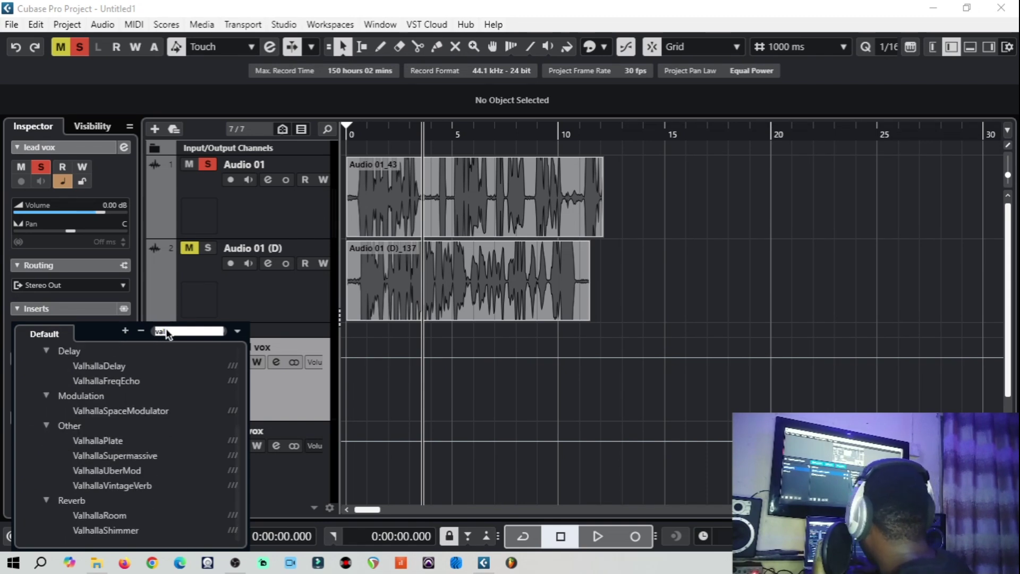
pyautogui.click(113, 439)
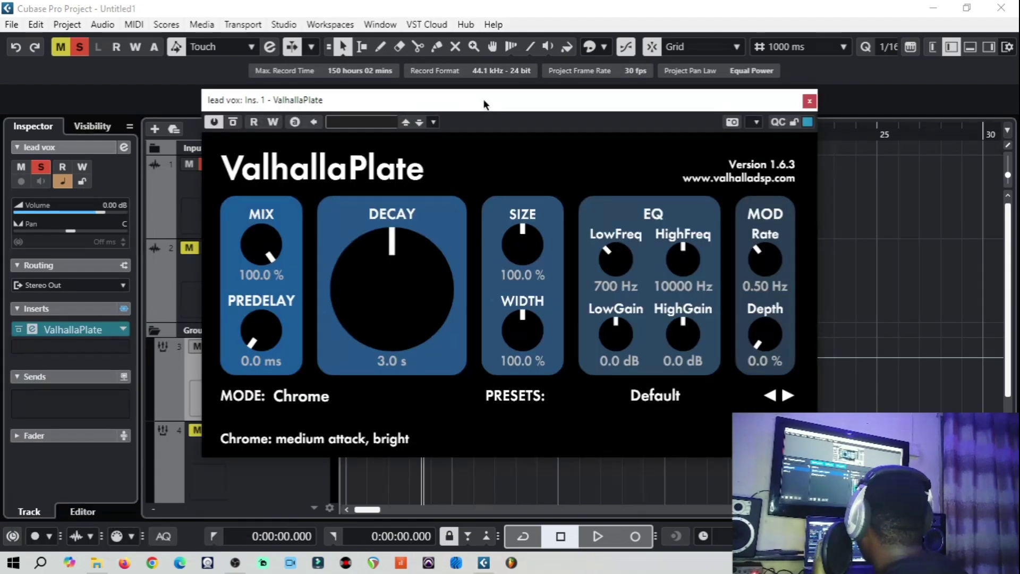
pyautogui.moveTo(483, 95); pyautogui.dragTo(614, 289)
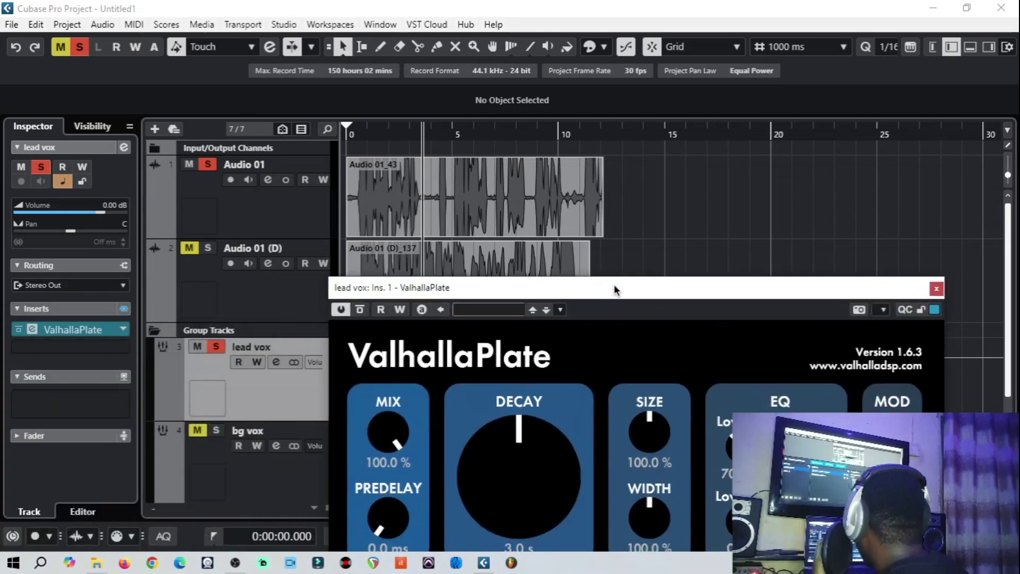
pyautogui.click(245, 212)
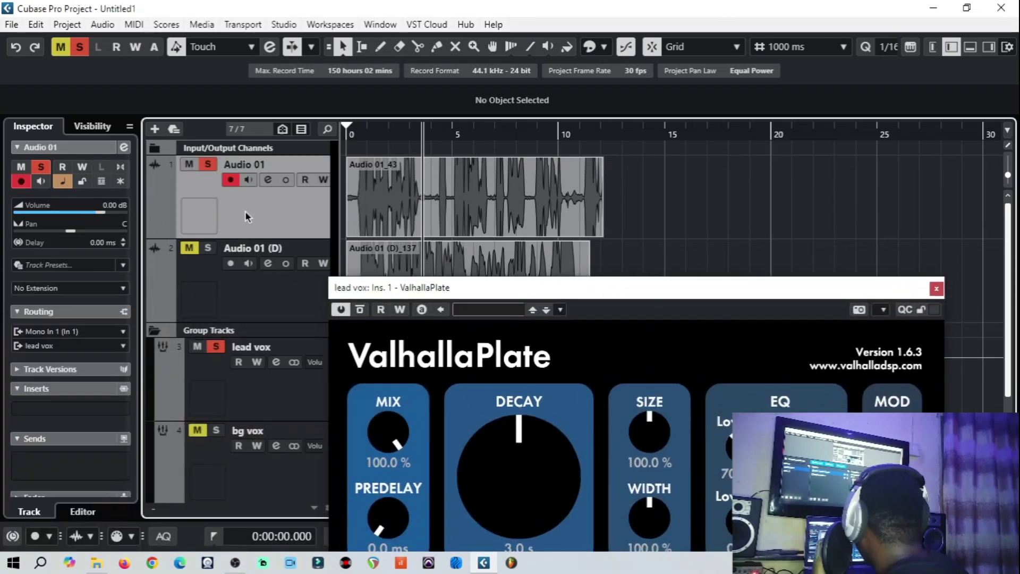
pyautogui.click(249, 400)
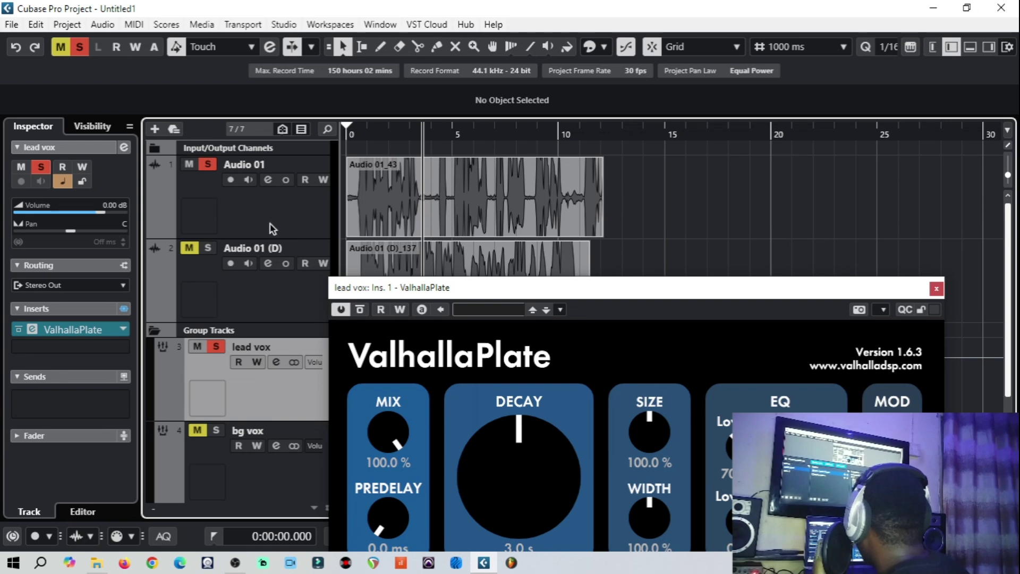
pyautogui.moveTo(420, 288); pyautogui.dragTo(266, 238)
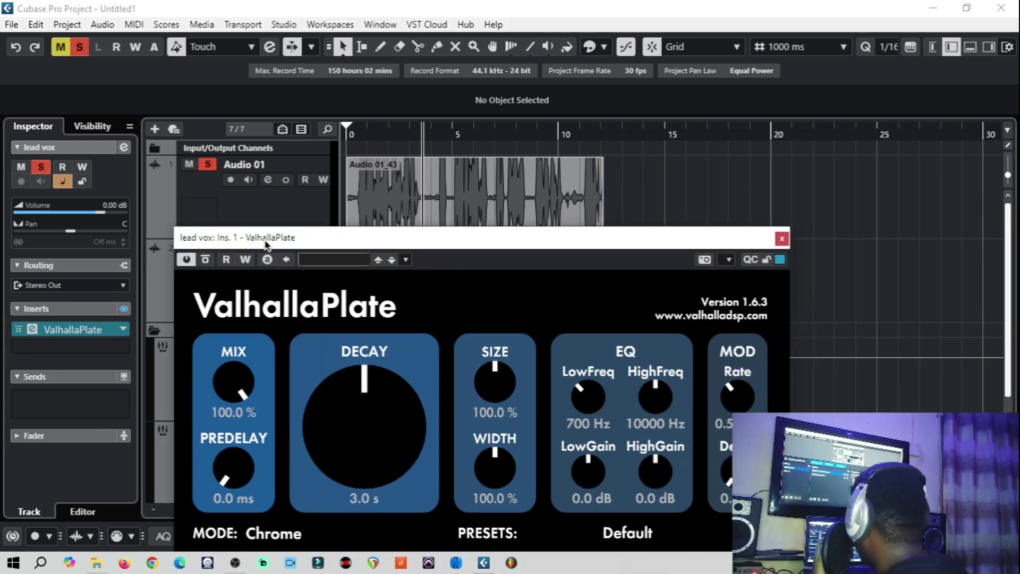
# - Play back the lead vocal through ValhallaPlate while adjusting its mix, close the plug-in window, and listen again from the start
pyautogui.doubleClick(358, 137)
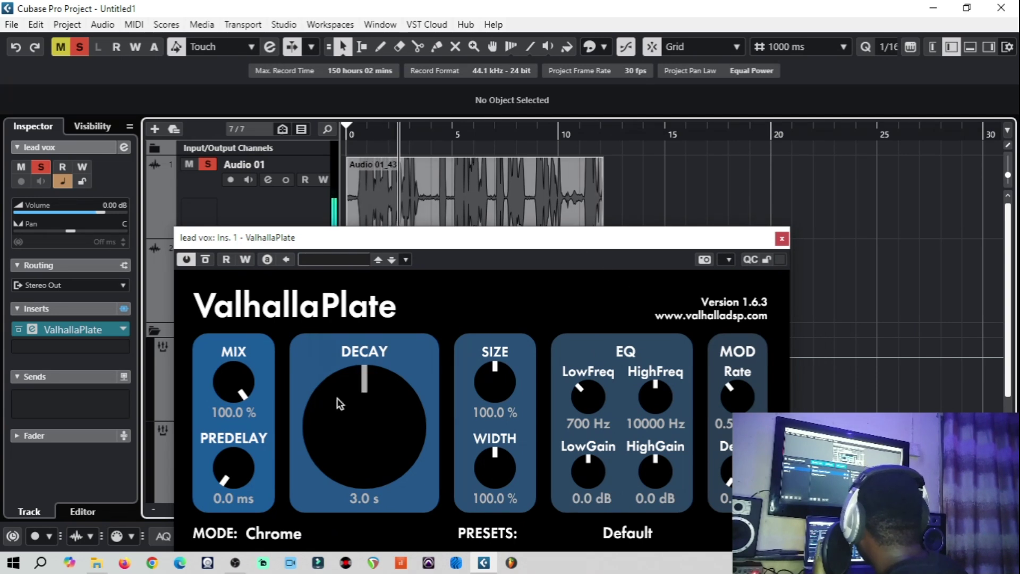
pyautogui.moveTo(246, 386); pyautogui.dragTo(342, 285)
pyautogui.moveTo(391, 249); pyautogui.dragTo(1019, 133)
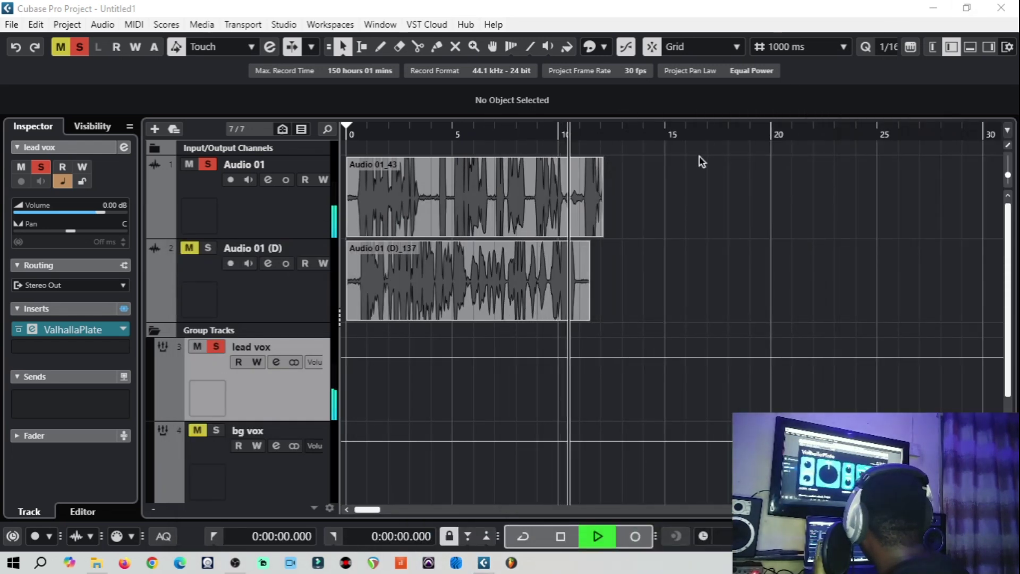
pyautogui.click(355, 133)
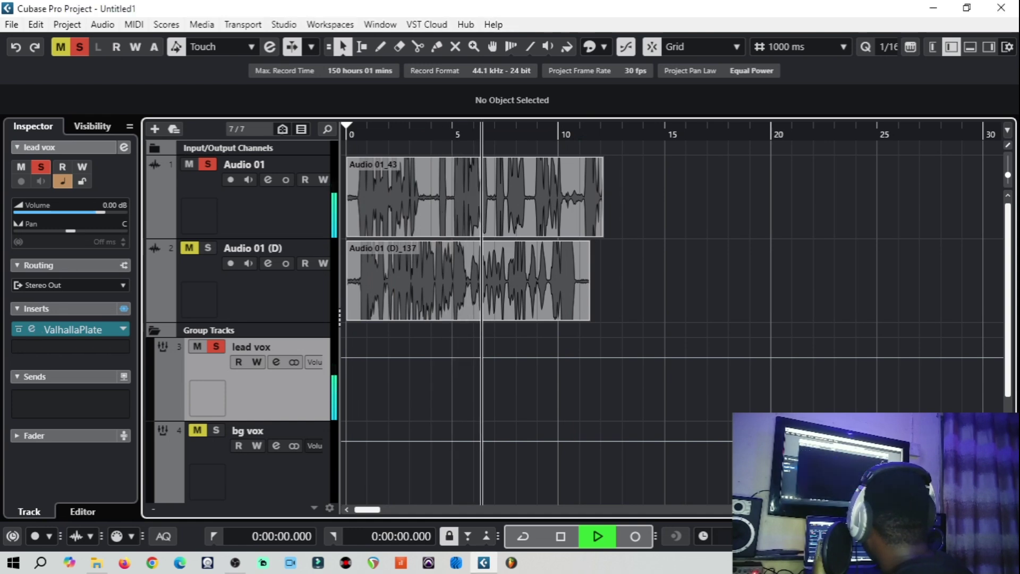
pyautogui.click(560, 537)
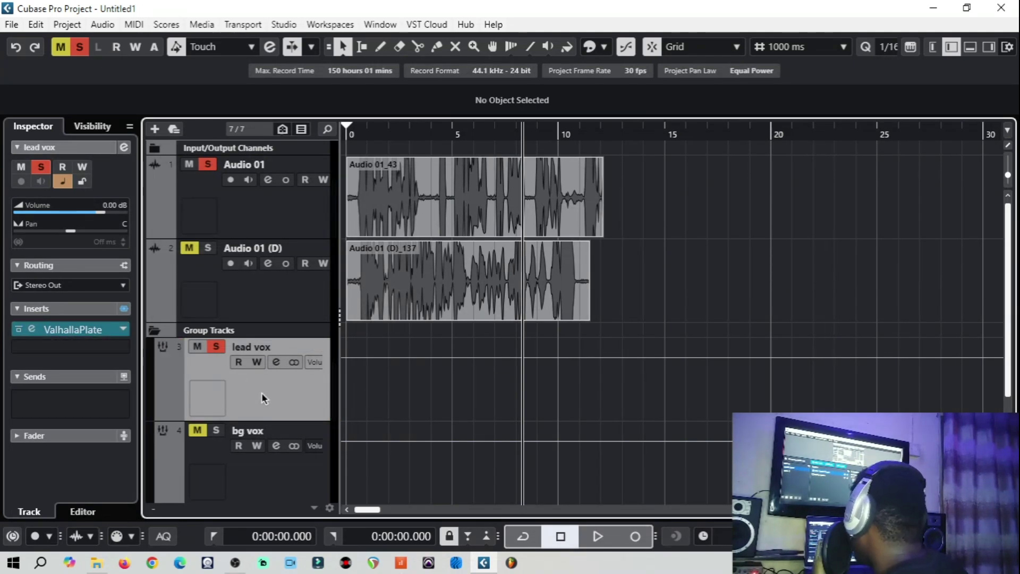
# - Check the output routing of Audio 01 and Audio 01 (D) against the lead vox and bg vox group tracks
pyautogui.click(322, 211)
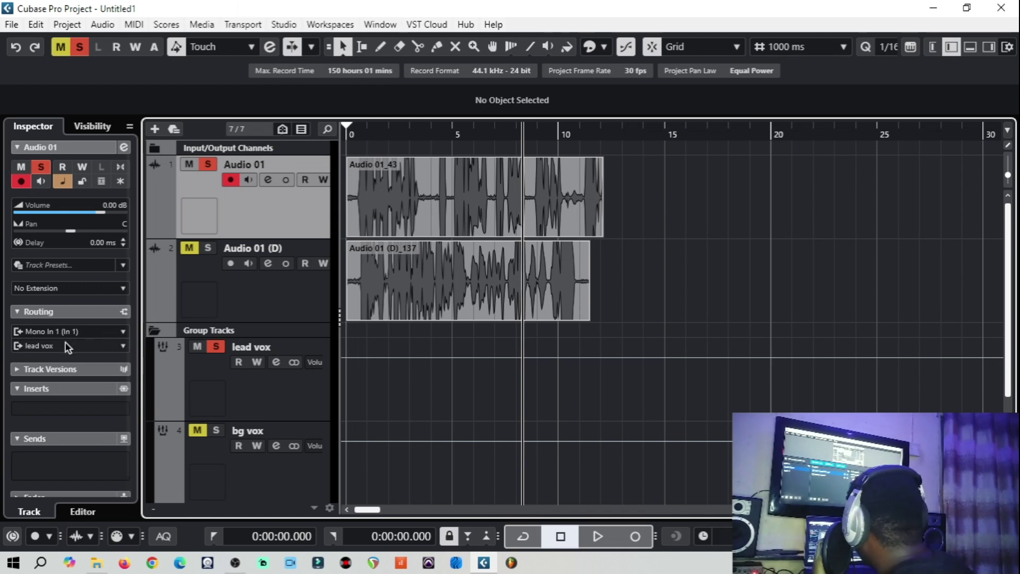
pyautogui.click(33, 344)
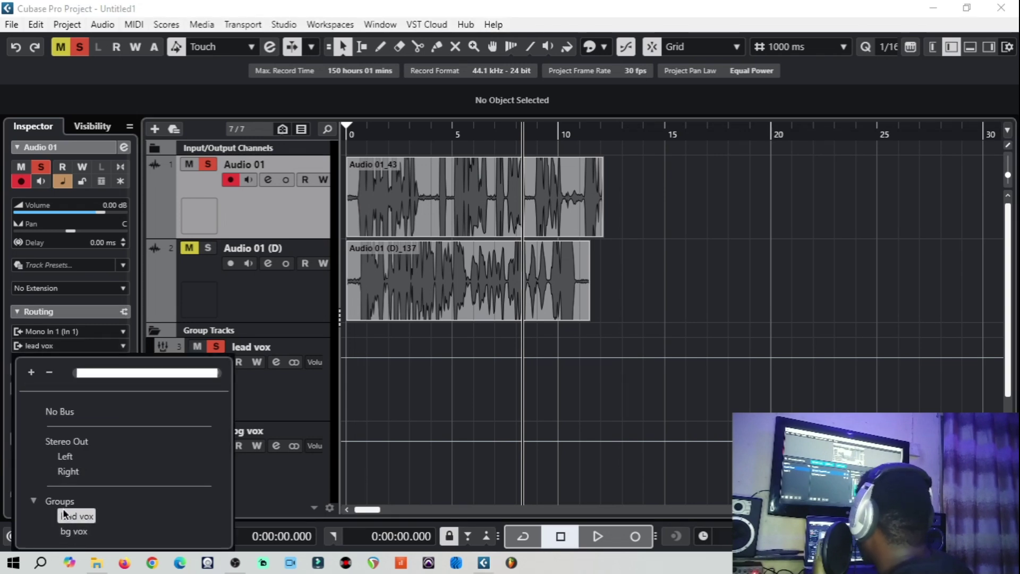
pyautogui.click(266, 404)
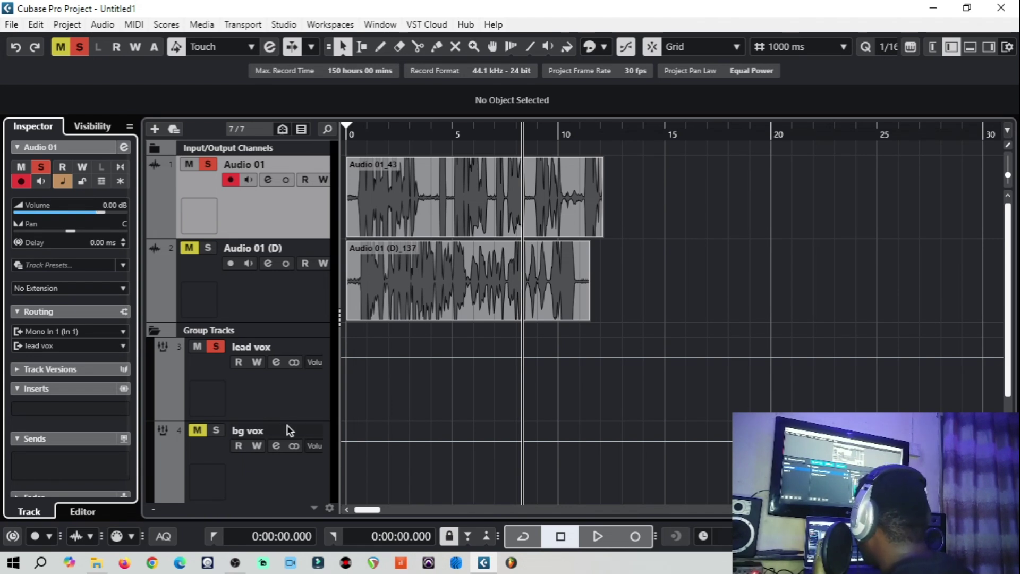
pyautogui.click(286, 473)
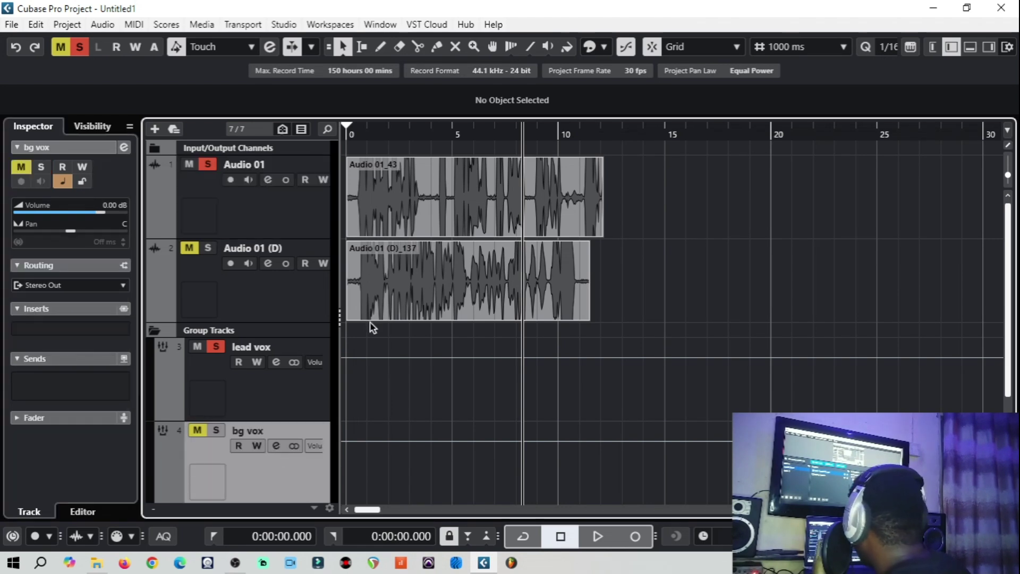
pyautogui.click(367, 128)
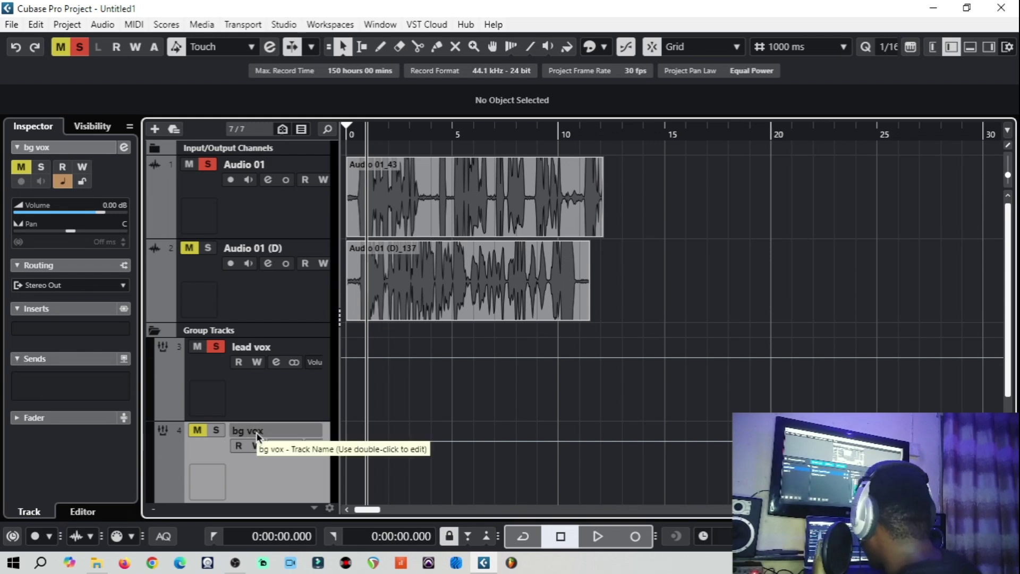
pyautogui.click(284, 304)
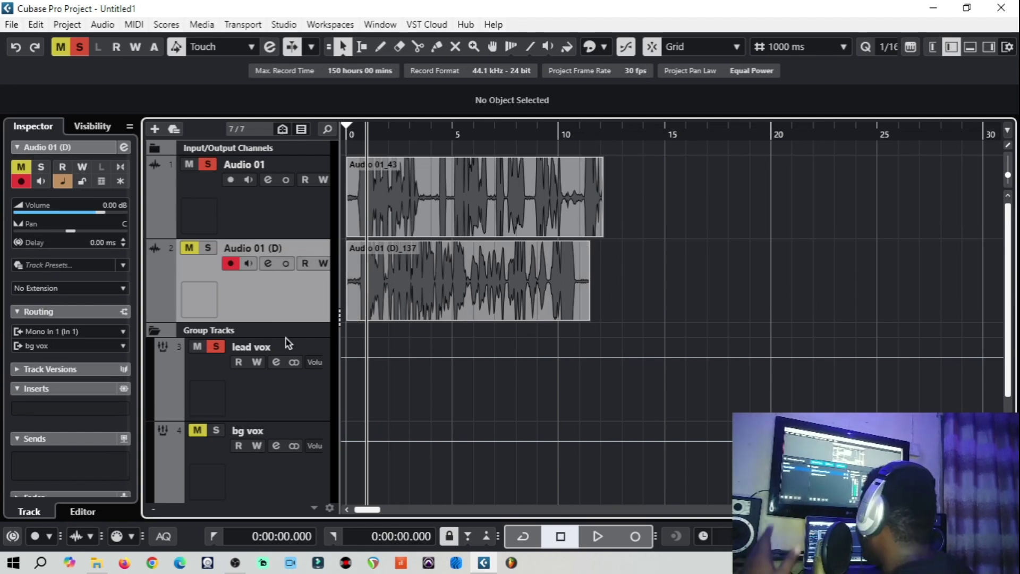
# - Remove ValhallaPlate from the lead vox group by choosing No Effect for its insert and discarding the plug-in changes
pyautogui.click(289, 396)
pyautogui.click(122, 330)
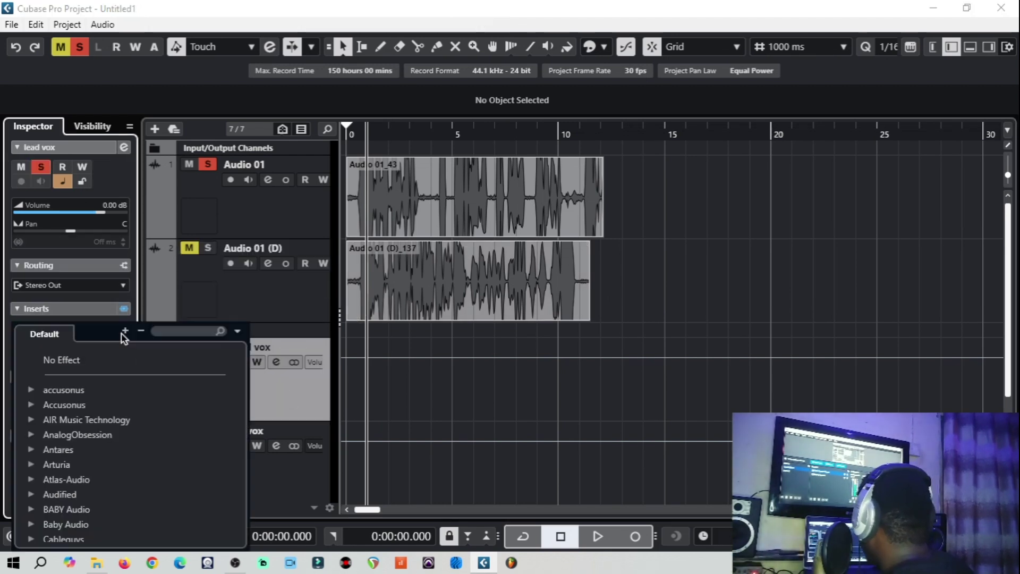
pyautogui.scroll(10, 70, 373)
pyautogui.scroll(3, 65, 370)
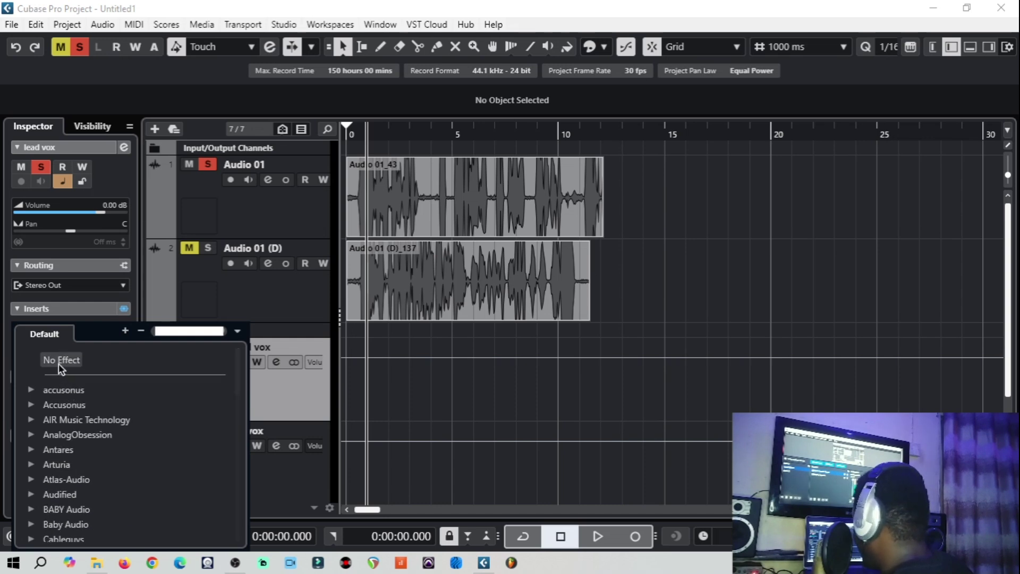
pyautogui.click(59, 364)
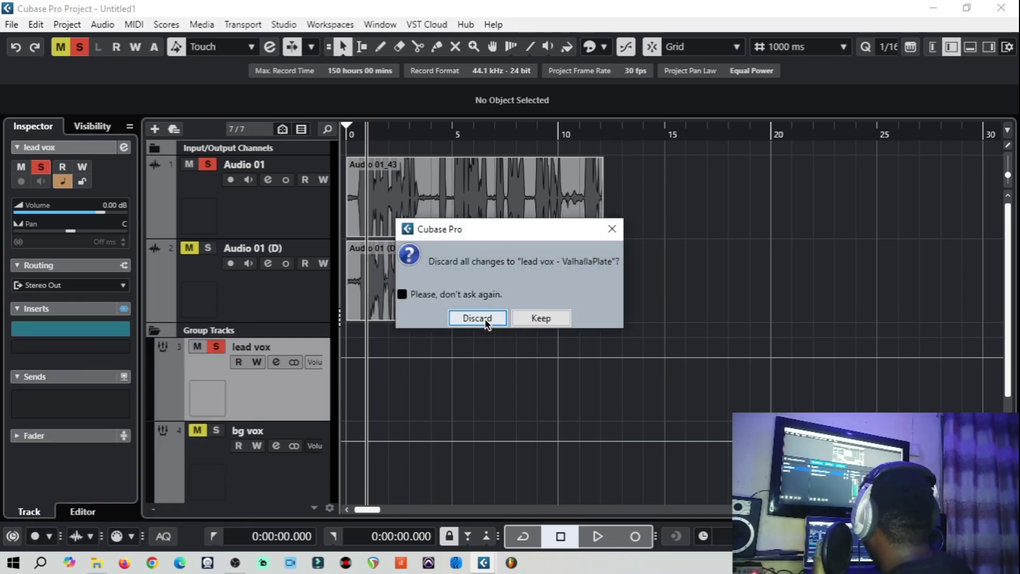
pyautogui.click(478, 318)
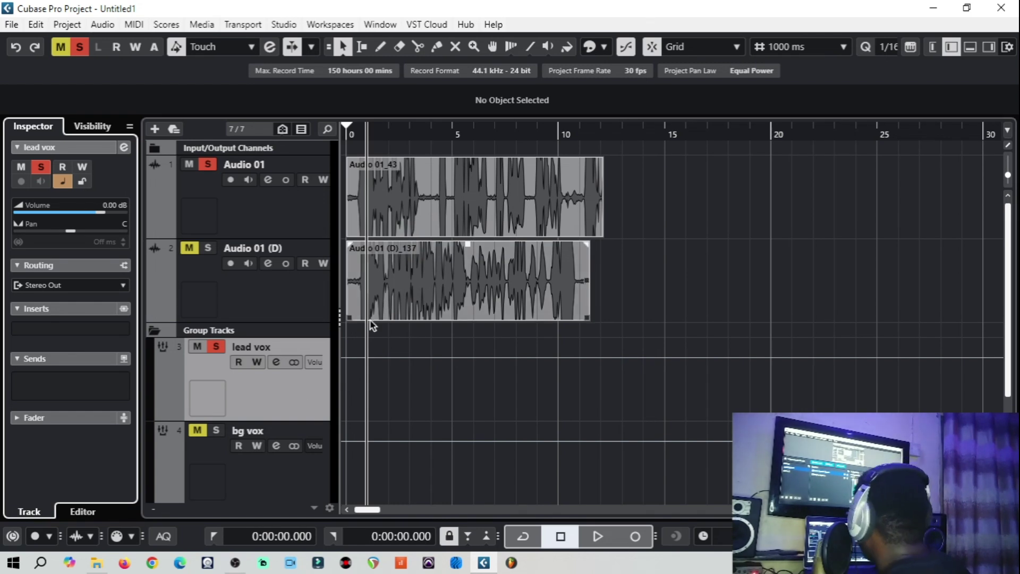
pyautogui.scroll(-1, 353, 323)
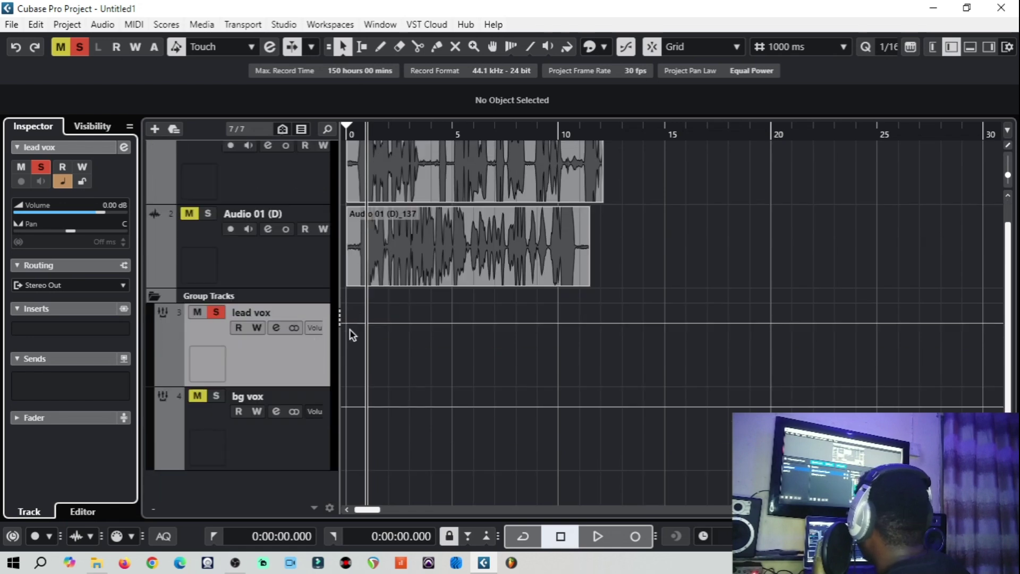
pyautogui.scroll(1, 355, 332)
pyautogui.scroll(-1, 361, 325)
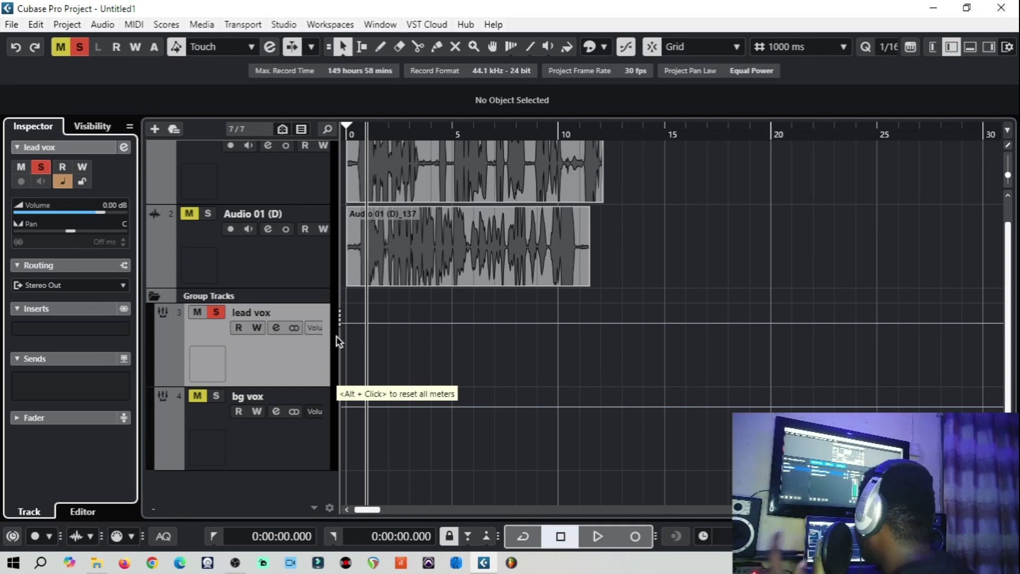
pyautogui.scroll(1, 351, 314)
pyautogui.scroll(-1, 366, 308)
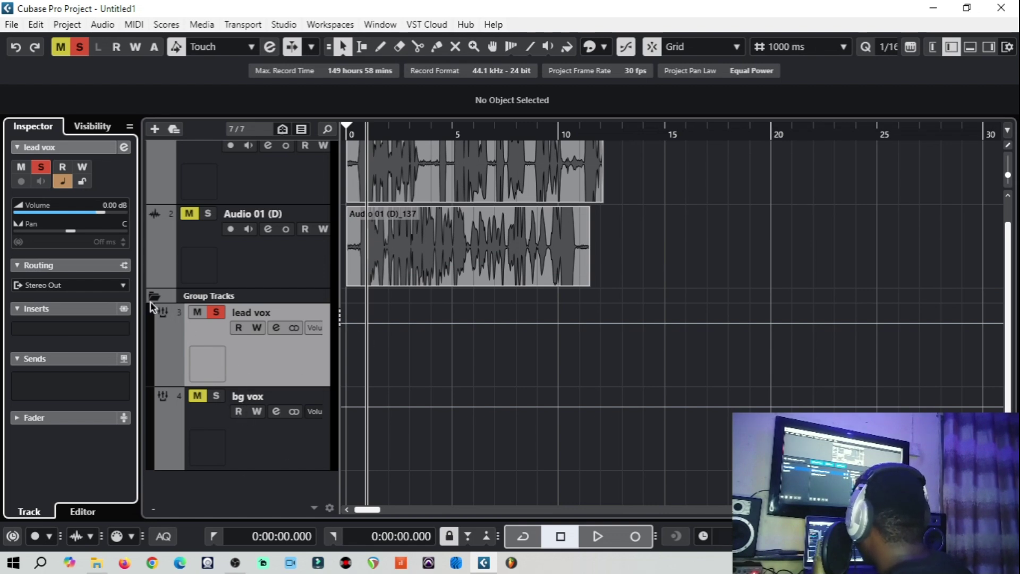
# - Add one stereo effect track with ValhallaVintageVerb, output to Stereo Out and created inside a folder, and close its plug-in window
pyautogui.click(241, 463)
pyautogui.rightClick(253, 489)
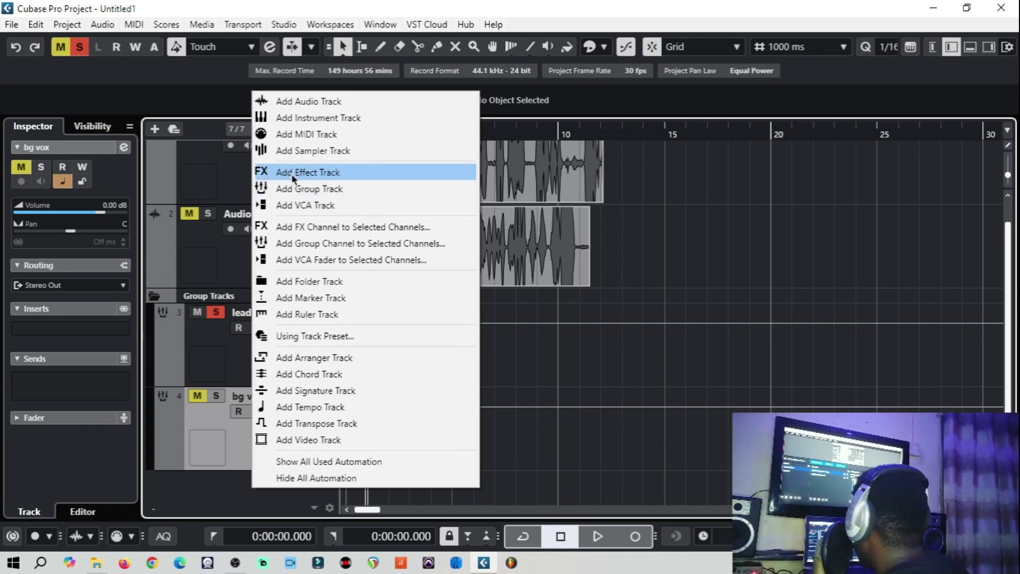
pyautogui.click(309, 178)
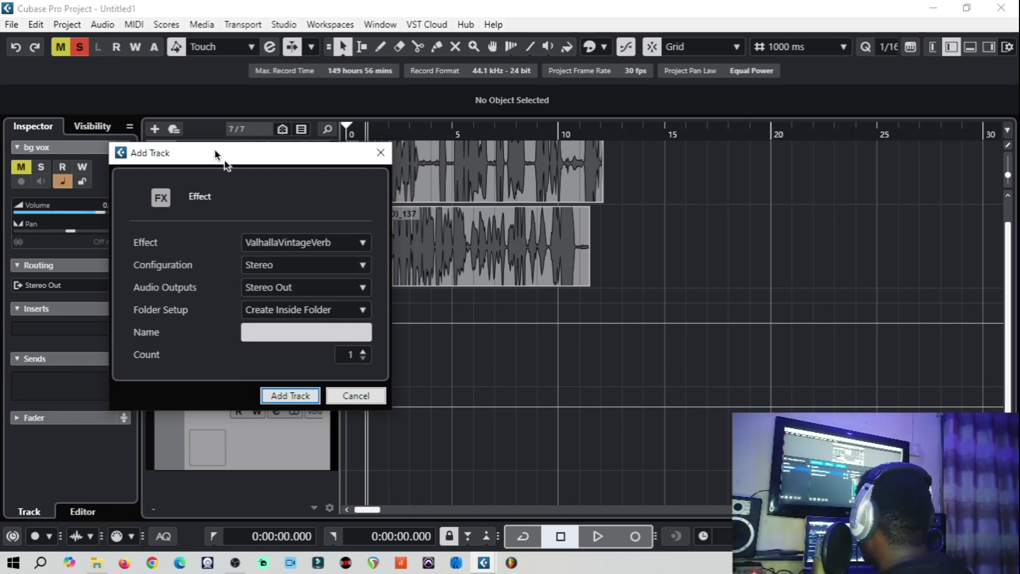
pyautogui.moveTo(219, 162); pyautogui.dragTo(249, 194)
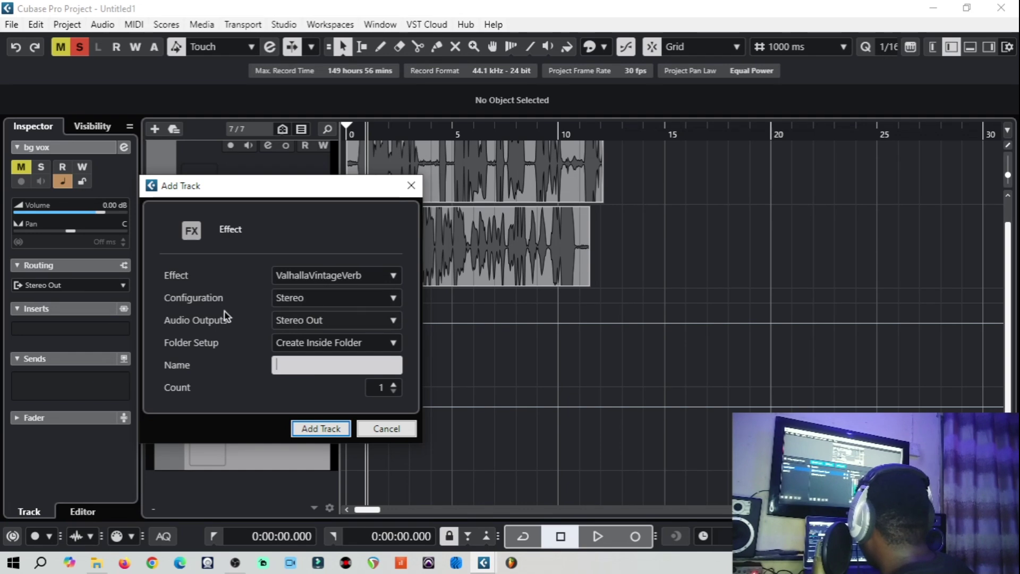
pyautogui.click(323, 428)
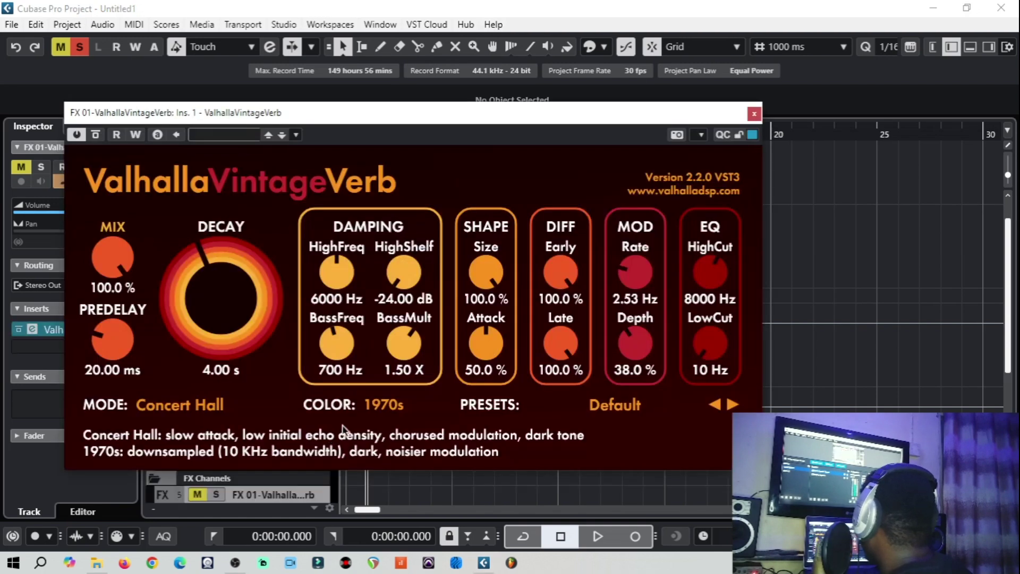
pyautogui.click(754, 114)
# - Reduce the track heights so that the audio, group and FX tracks all fit in the track list
pyautogui.scroll(-4, 505, 229)
pyautogui.scroll(4, 463, 346)
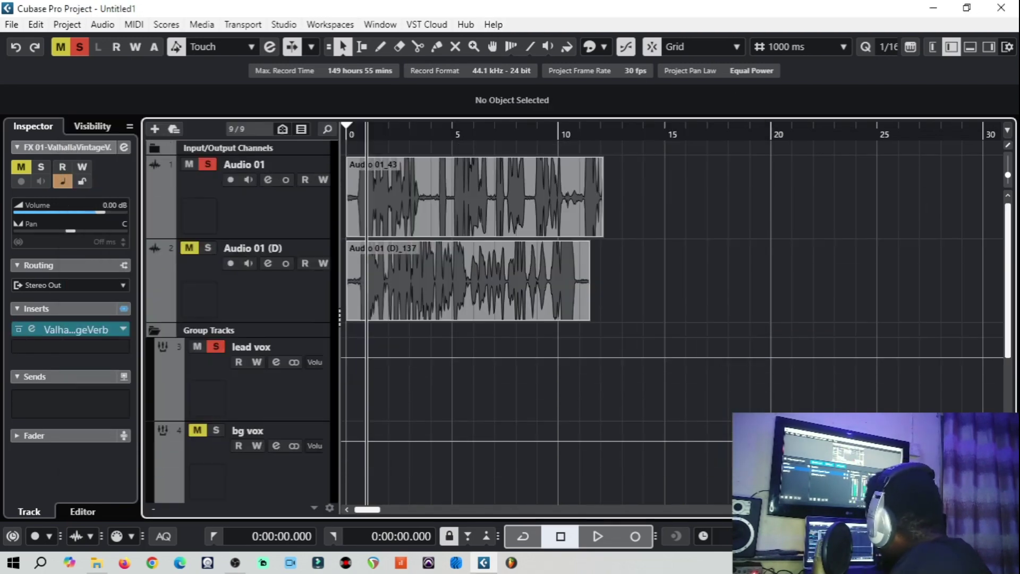
pyautogui.hotkey('shift', 'g')
pyautogui.hotkey('shift', 'g')
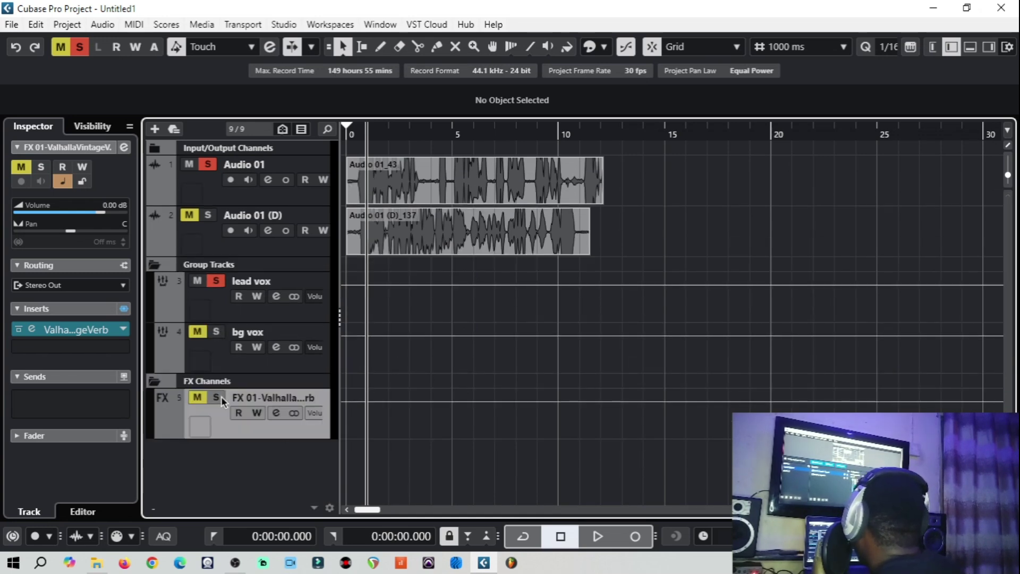
# - Clear all mute and solo states across the project's tracks
pyautogui.click(72, 44)
pyautogui.click(60, 46)
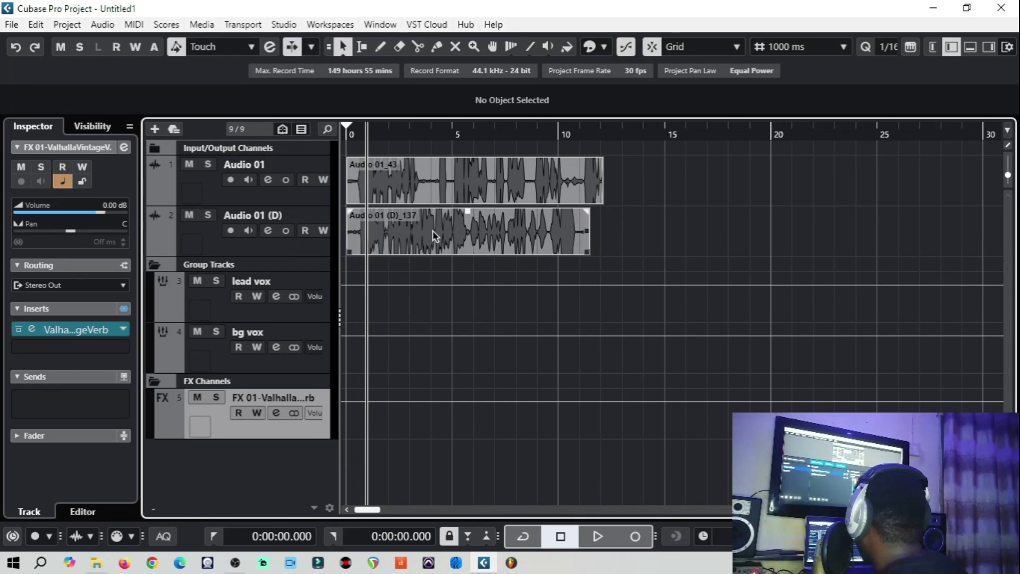
# - Collapse the inserts of Audio 01 (D) and assign its first send to FX 01-ValhallaVintageVerb
pyautogui.click(278, 254)
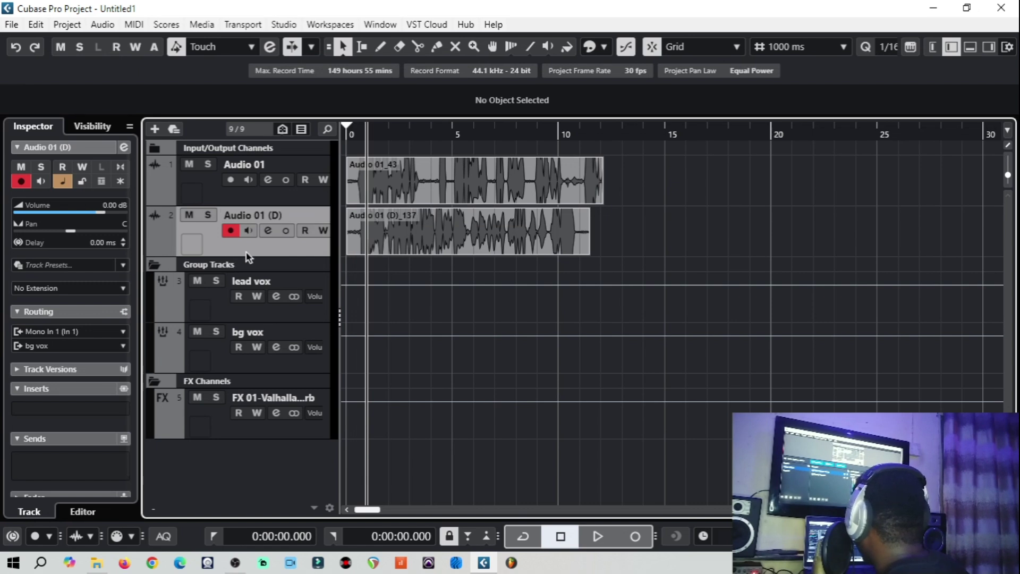
pyautogui.click(19, 392)
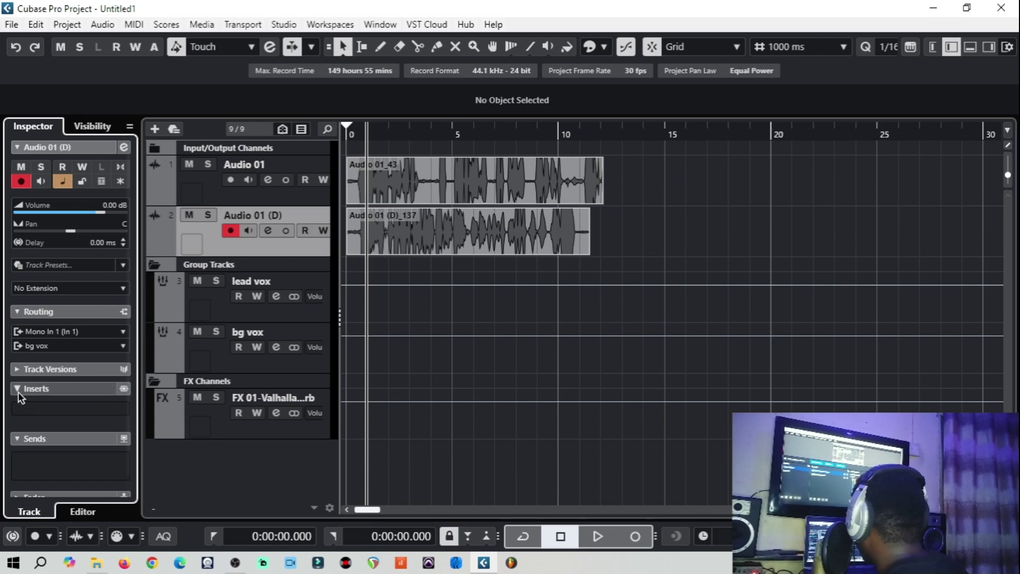
pyautogui.click(18, 392)
pyautogui.click(19, 407)
pyautogui.click(18, 407)
pyautogui.click(18, 407)
pyautogui.click(18, 408)
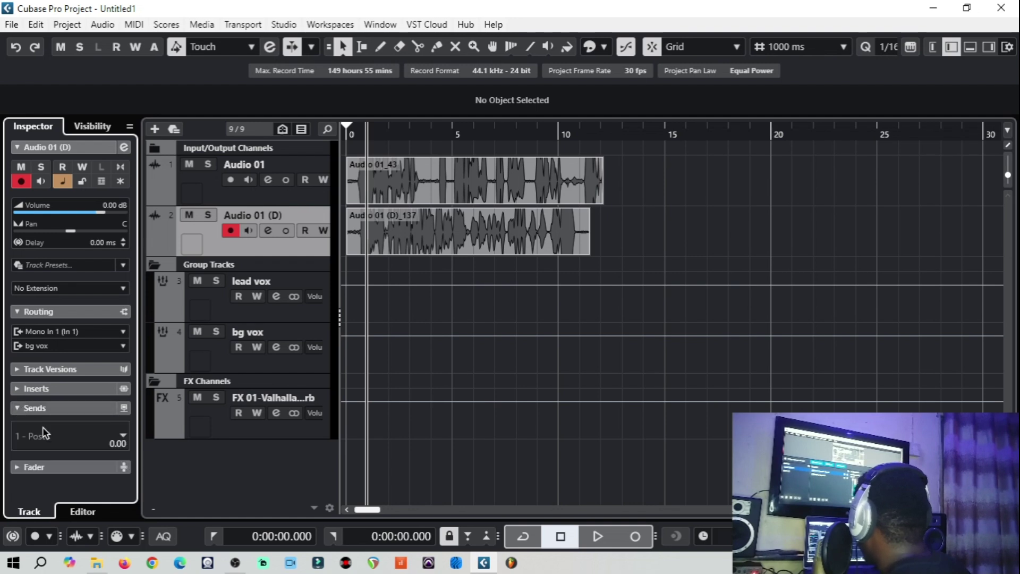
pyautogui.click(59, 438)
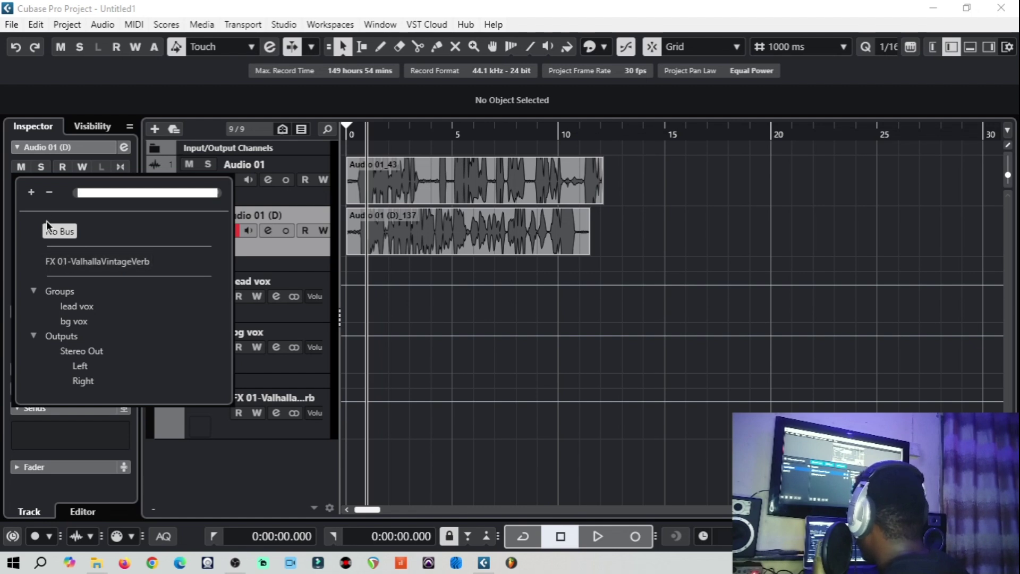
pyautogui.click(84, 264)
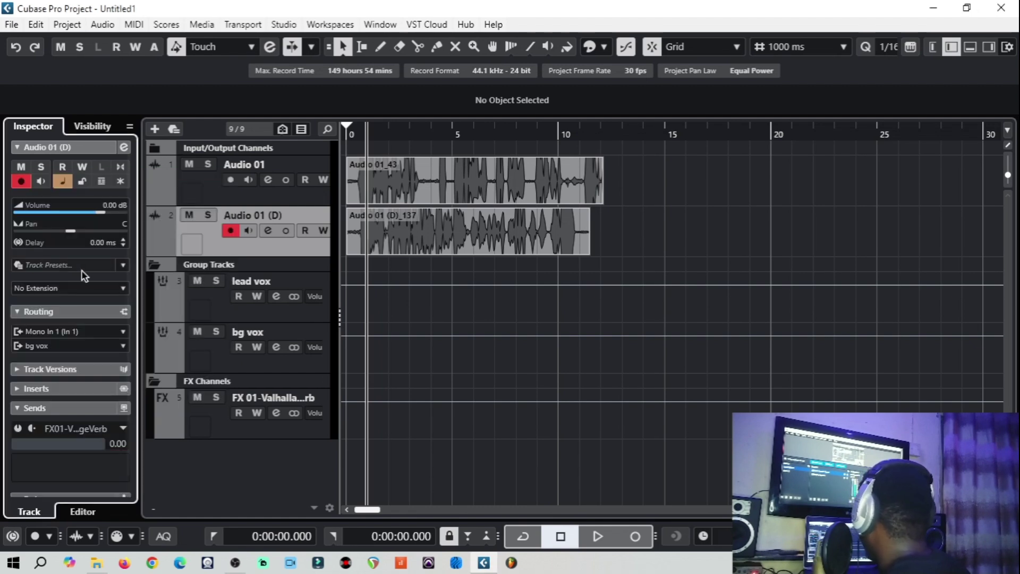
# - Activate the ValhallaVintageVerb send on Audio 01 (D) and set it to pre-fader
pyautogui.click(18, 429)
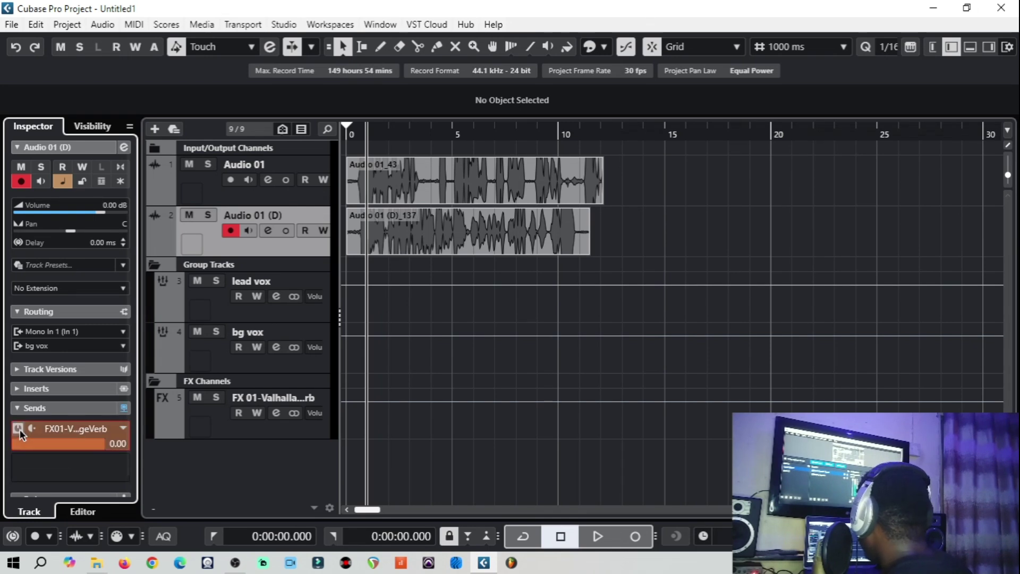
pyautogui.click(31, 431)
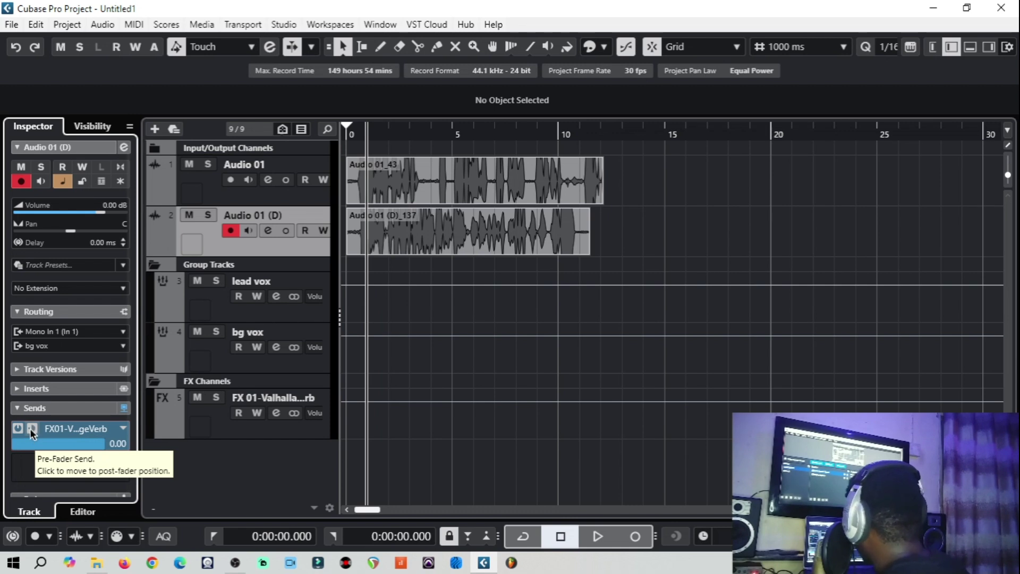
pyautogui.click(31, 429)
pyautogui.click(30, 429)
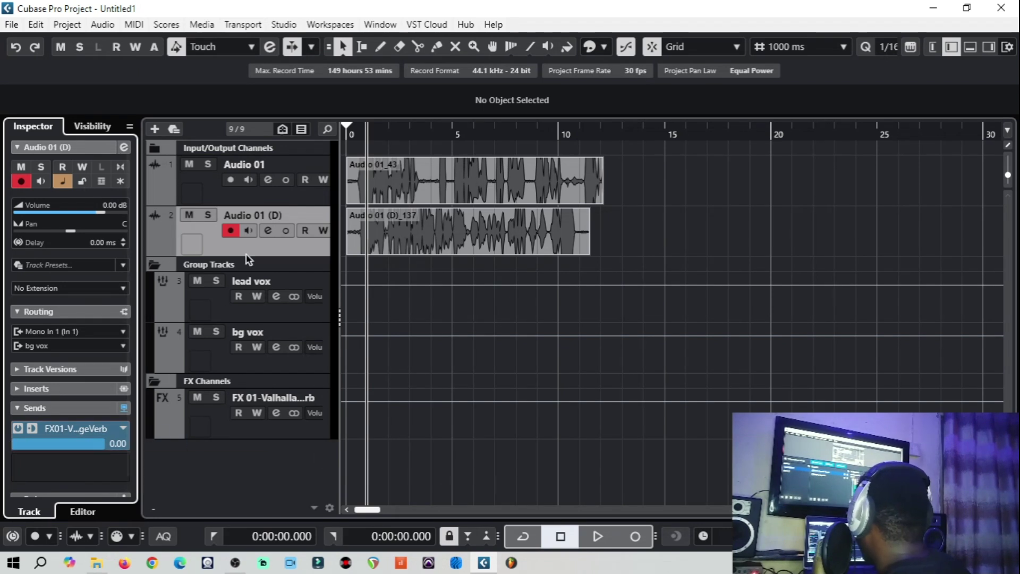
# - Mute Audio 01 and play back a few seconds of Audio 01 (D) with its reverb send
pyautogui.click(190, 167)
pyautogui.click(598, 536)
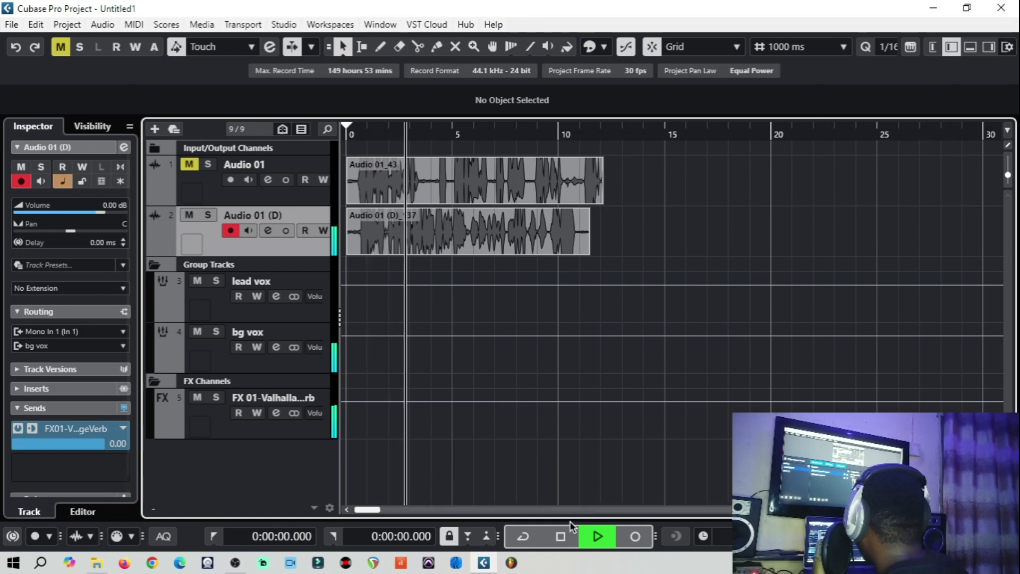
pyautogui.click(560, 537)
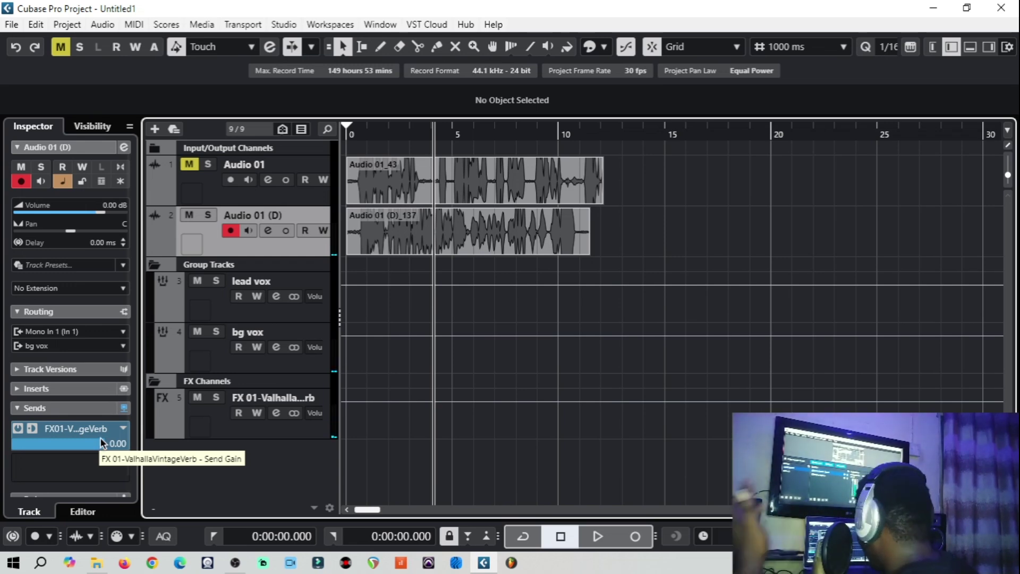
# - Set the ValhallaVintageVerb send level of Audio 01 (D) to -9.03 during playback, stop, and return the playhead to the project start
pyautogui.click(596, 537)
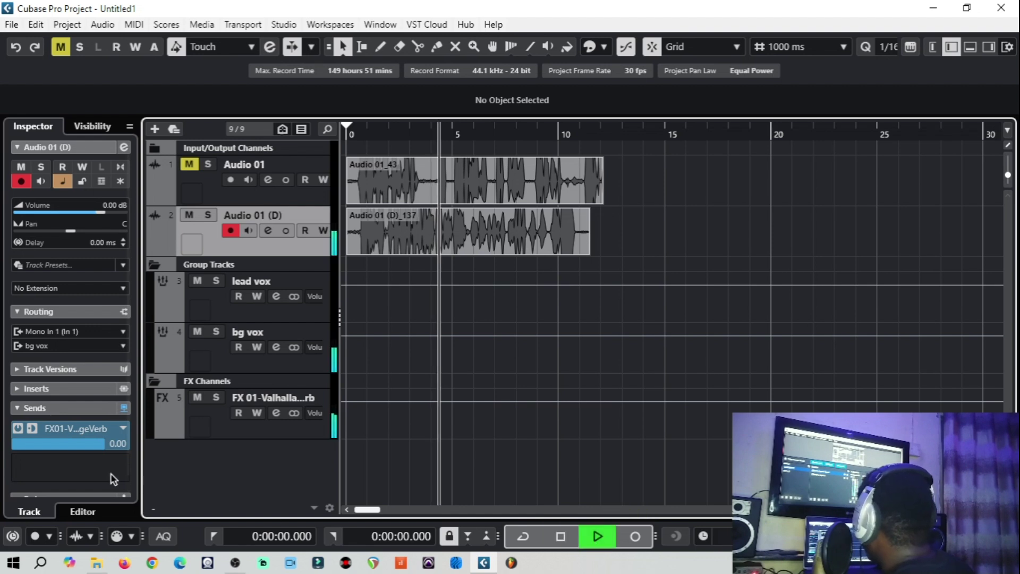
pyautogui.moveTo(81, 453); pyautogui.dragTo(2, 467)
pyautogui.moveTo(56, 441); pyautogui.dragTo(78, 435)
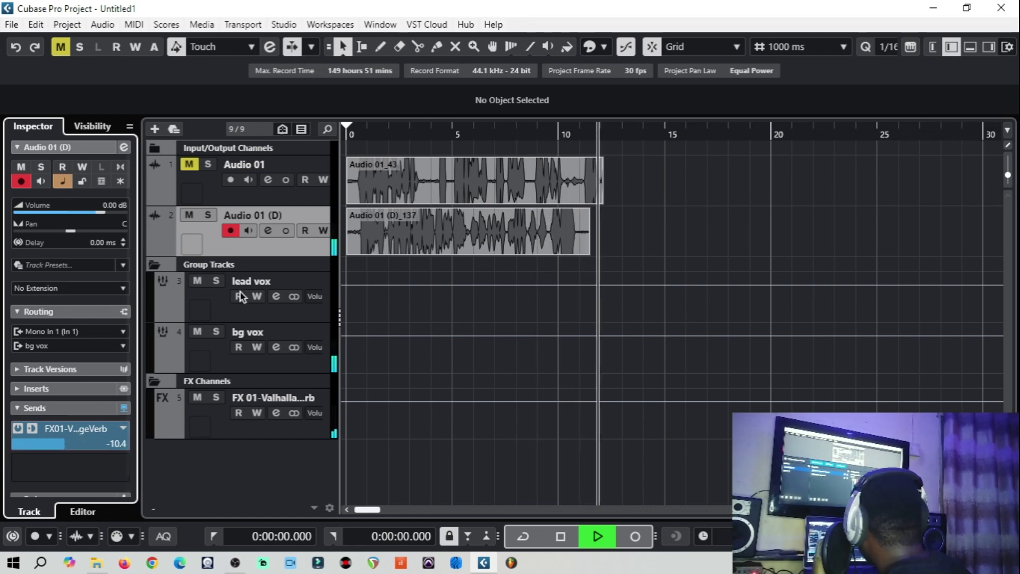
pyautogui.click(352, 133)
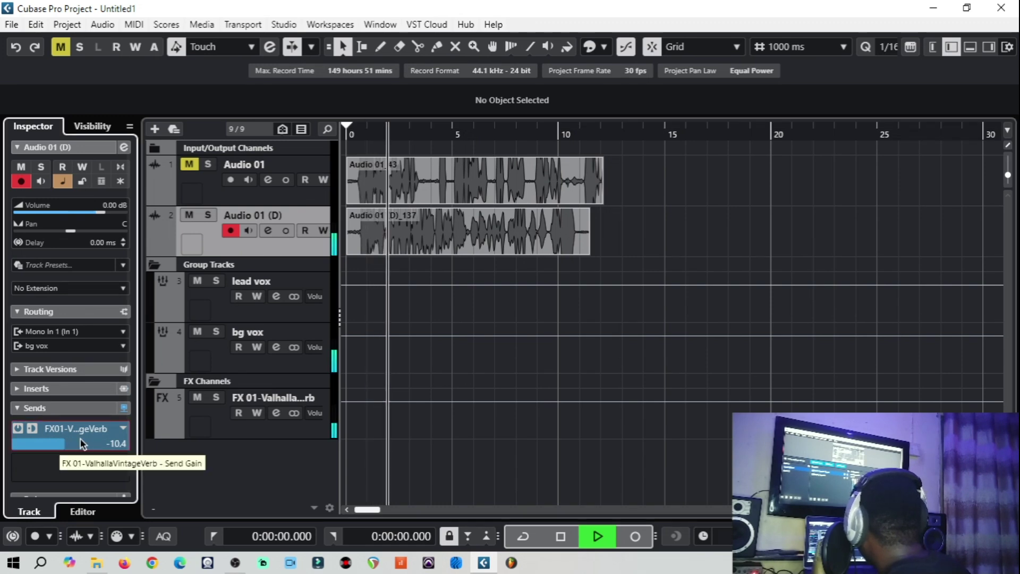
pyautogui.moveTo(81, 443); pyautogui.dragTo(185, 462)
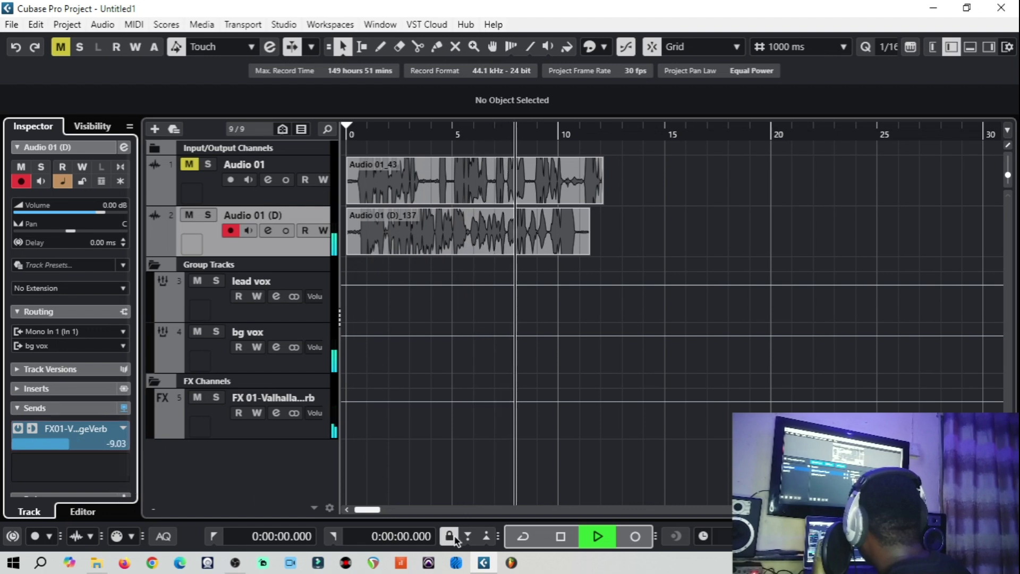
pyautogui.press('space')
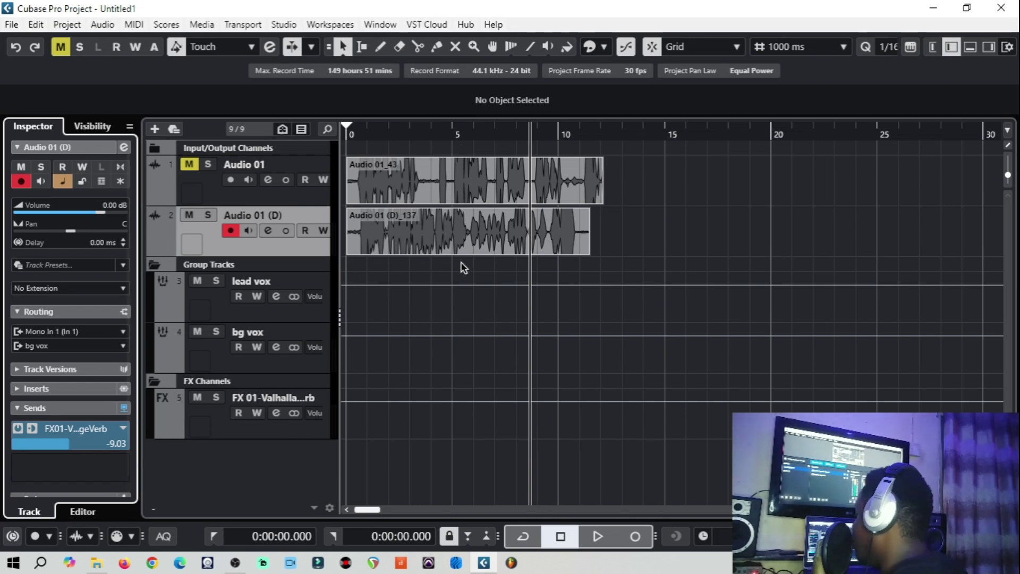
pyautogui.moveTo(472, 209)
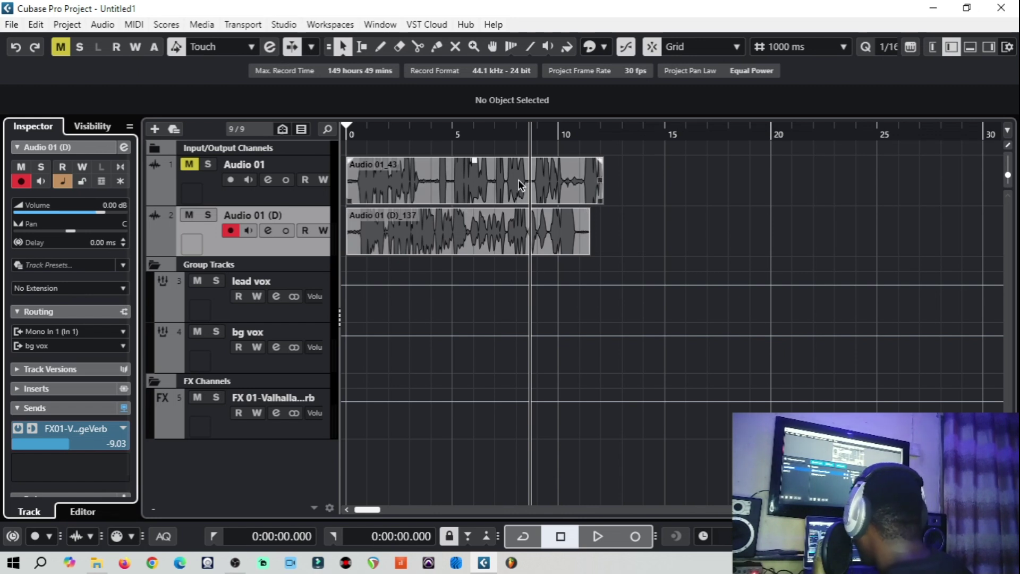
pyautogui.click(356, 135)
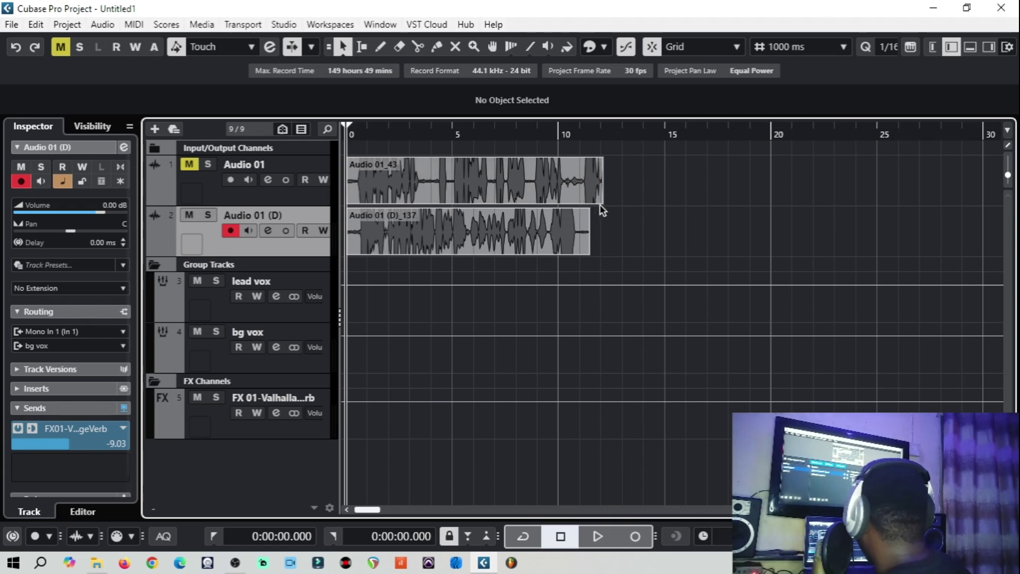
pyautogui.click(588, 246)
pyautogui.doubleClick(582, 250)
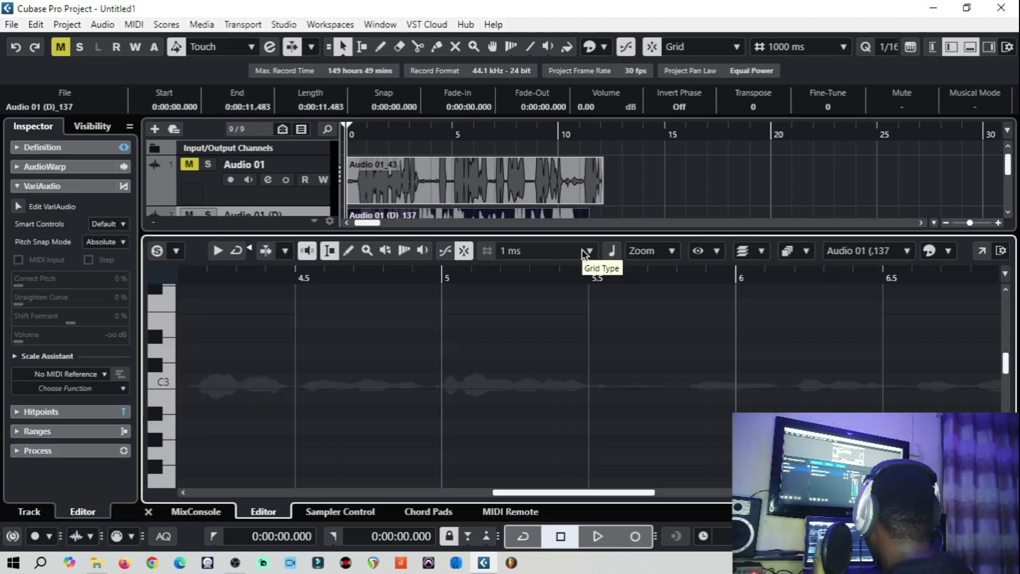
pyautogui.click(970, 45)
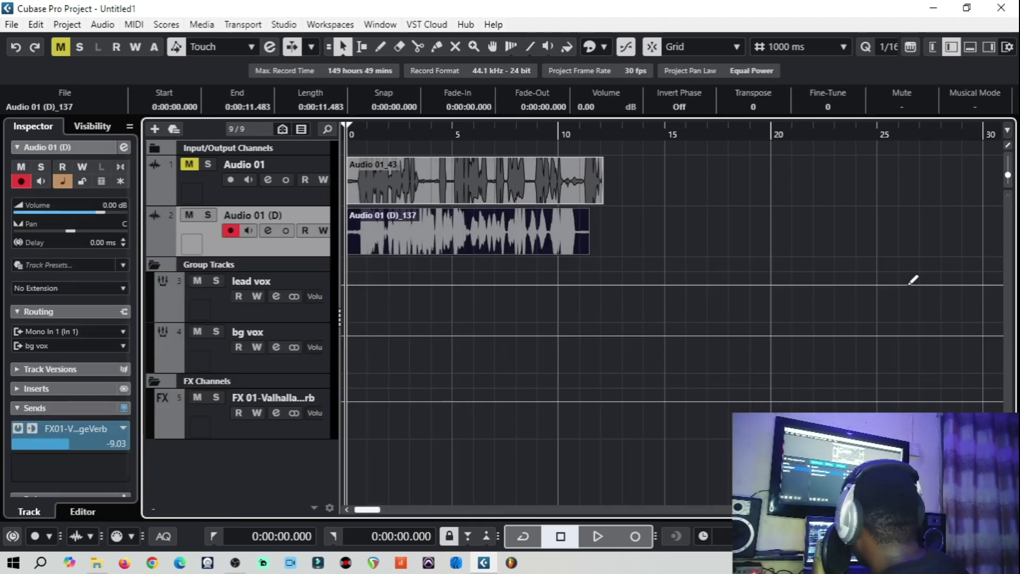